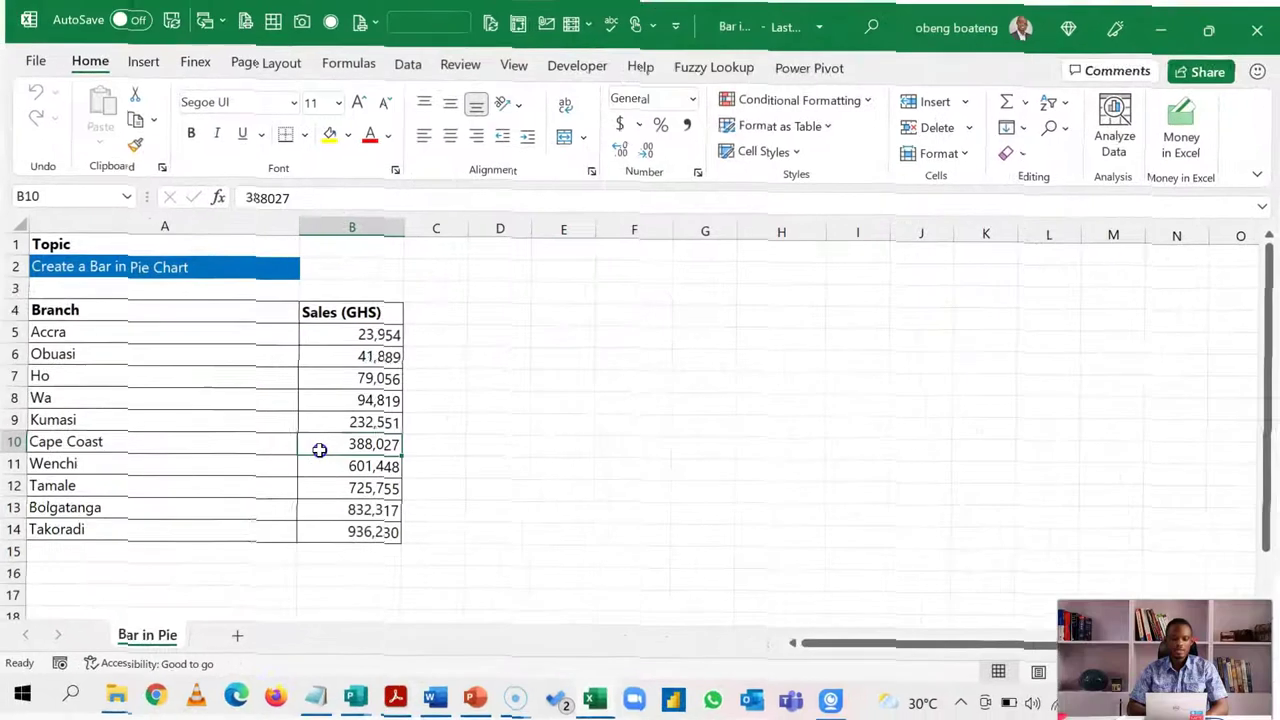
Insert a default column chart of the branch sales data with Alt+F1 and nudge it up-left.
click(330, 365)
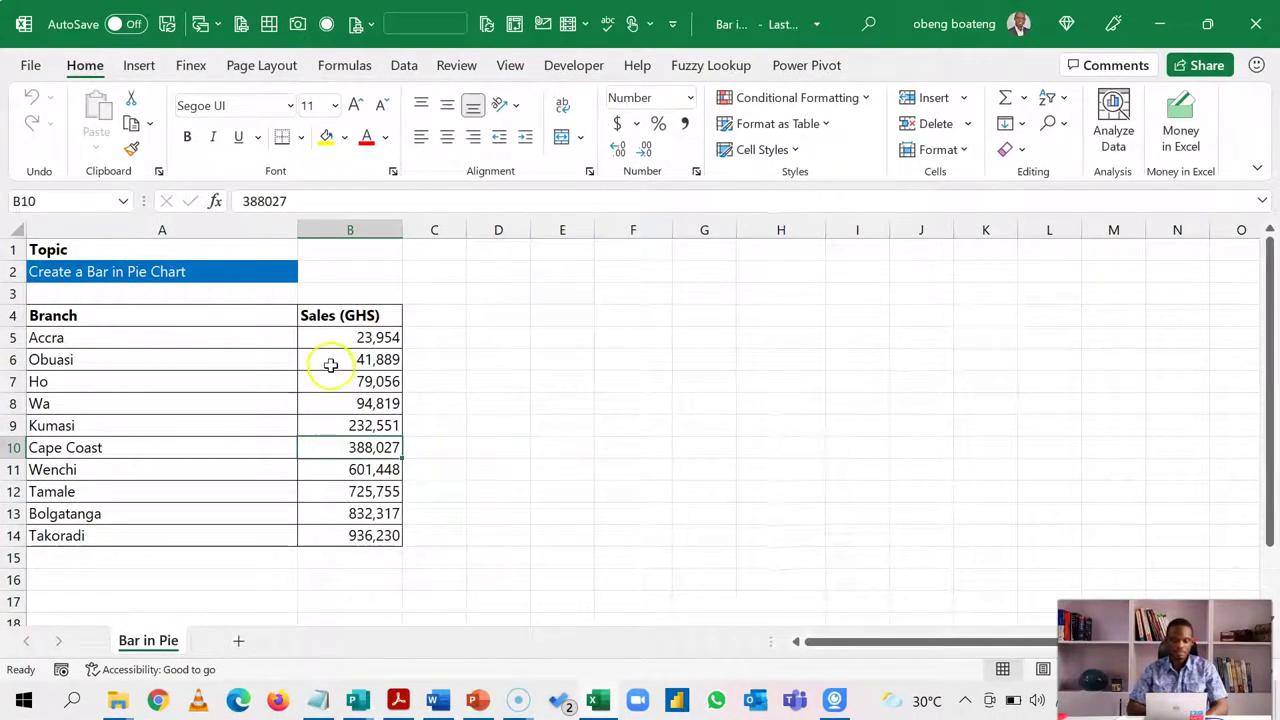
click(274, 368)
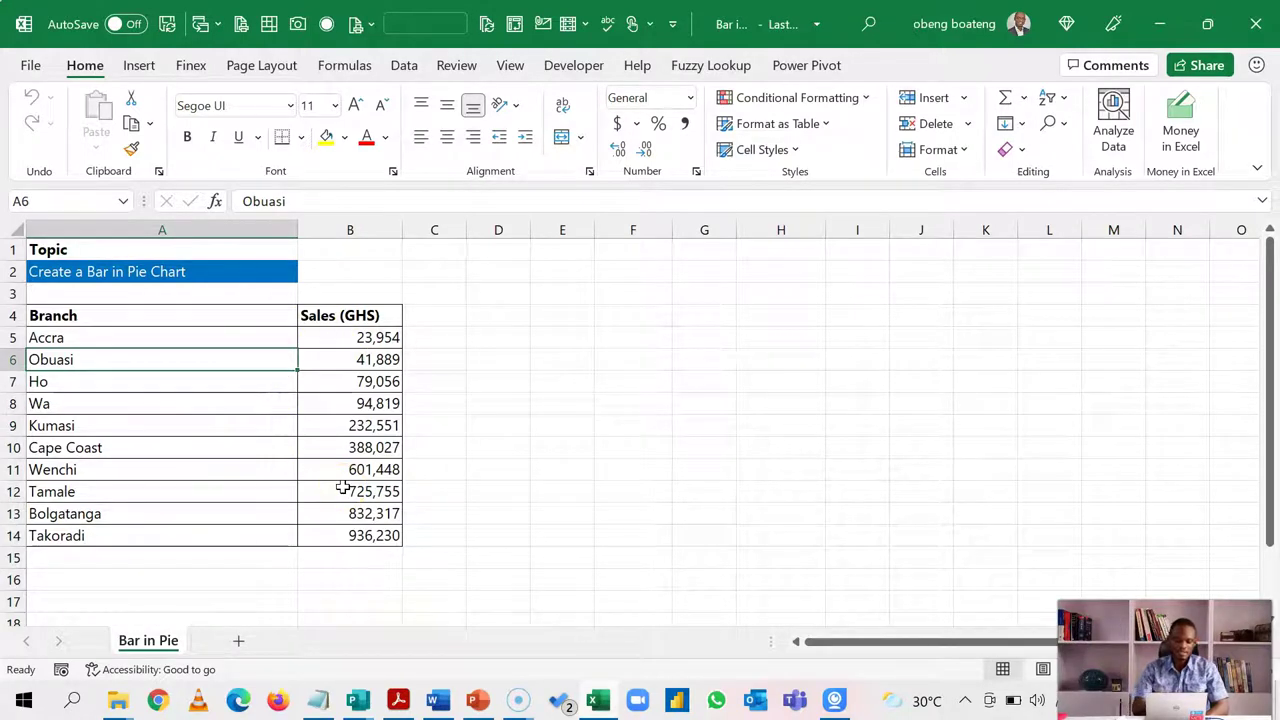
key(alt+F1)
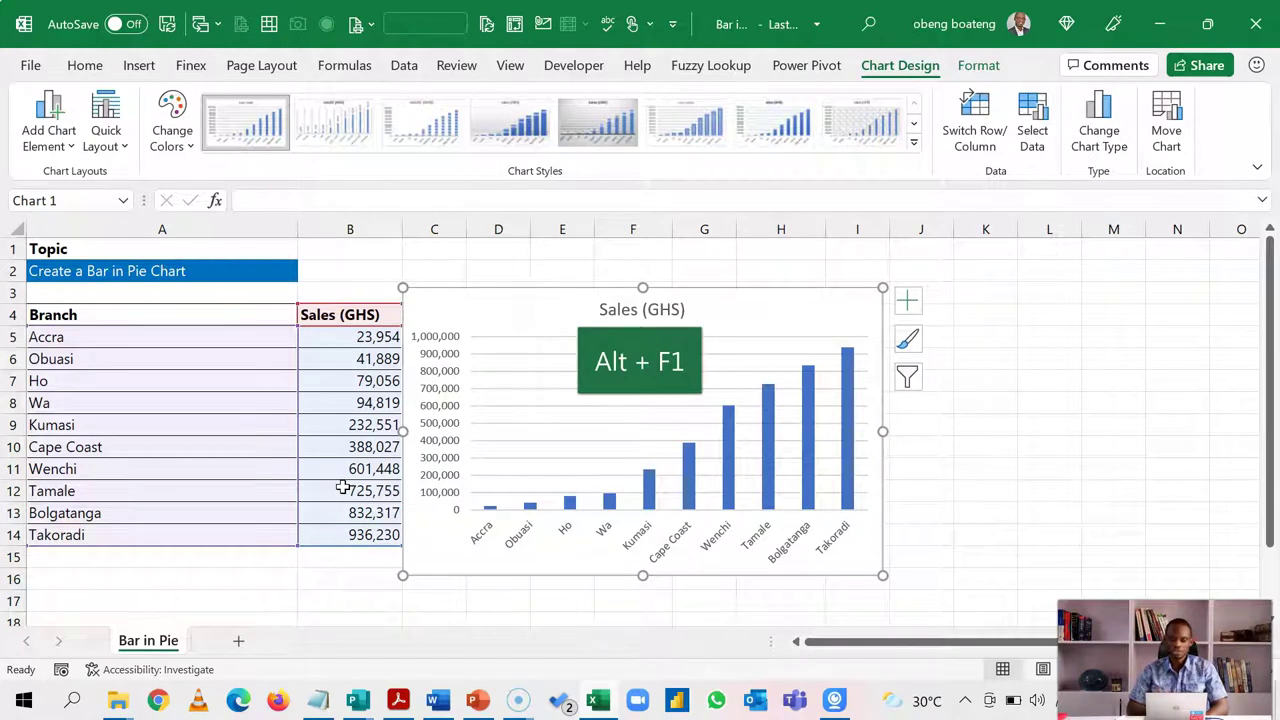
mouse_move(560, 300)
mouse_down()
mouse_move(540, 263)
mouse_move(554, 267)
mouse_move(529, 265)
mouse_up()
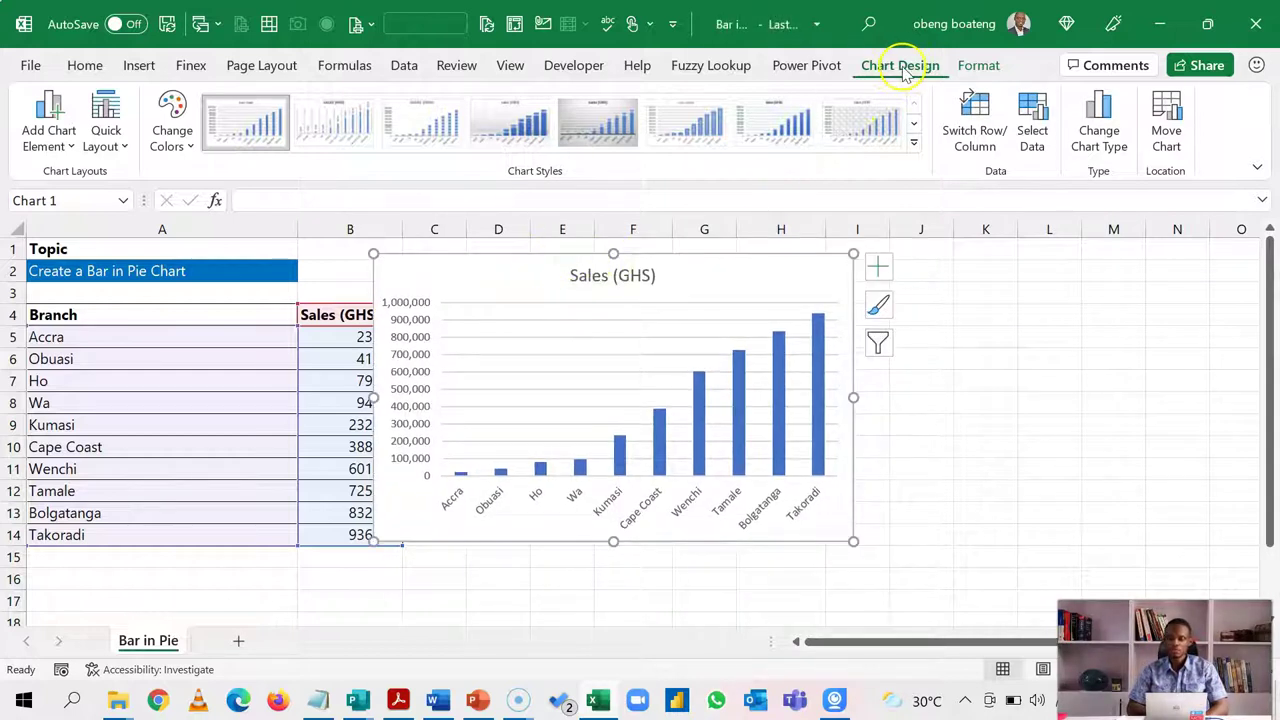
Change the chart type to Pie and move the chart right, clear of column B.
click(1103, 140)
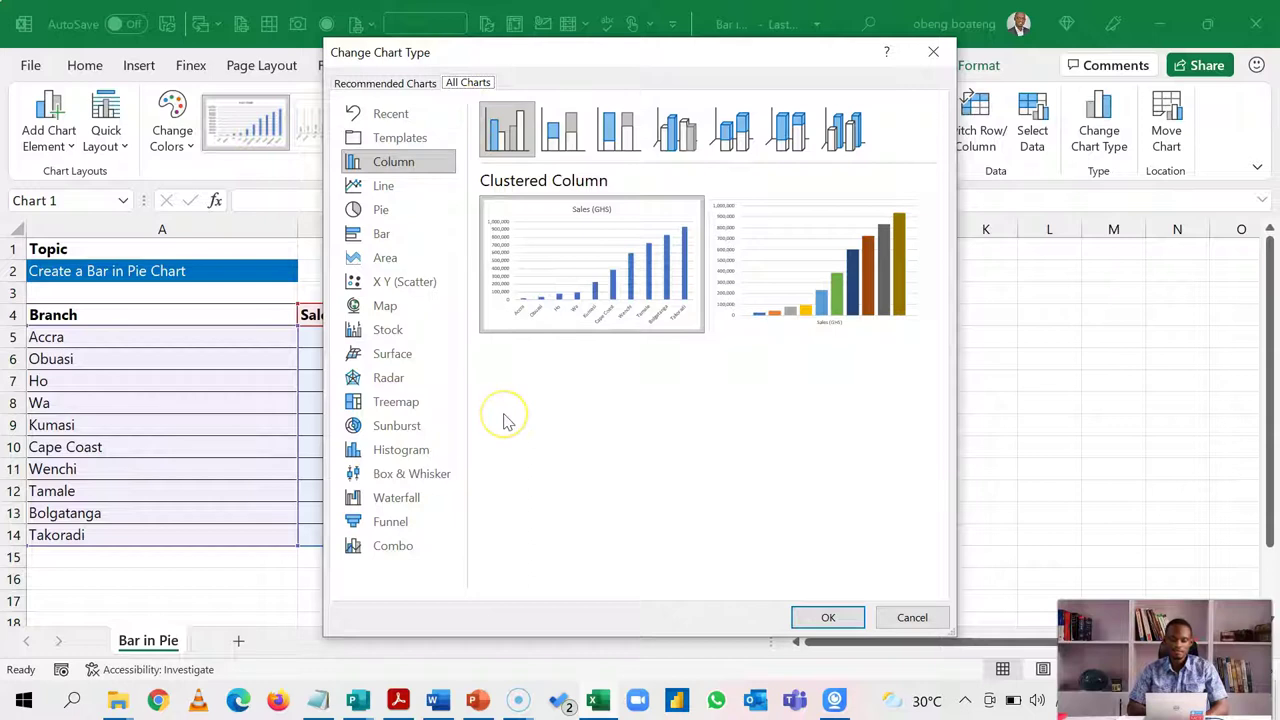
click(396, 218)
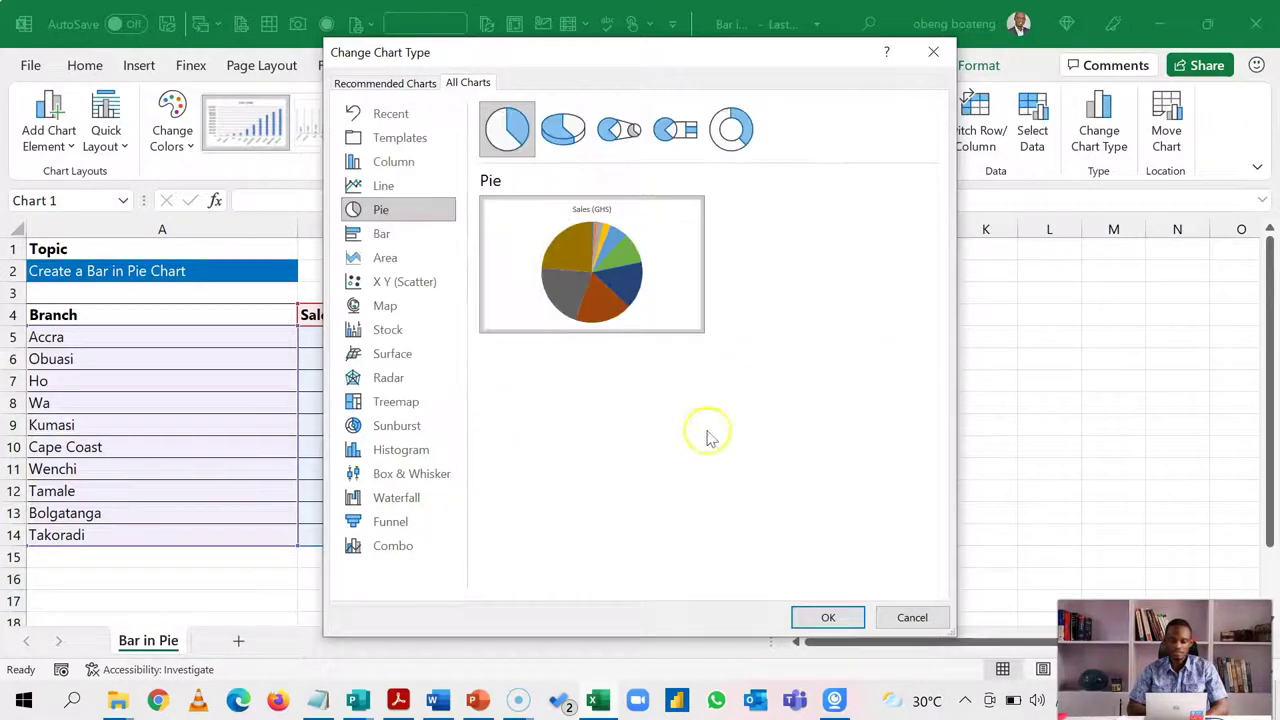
click(815, 616)
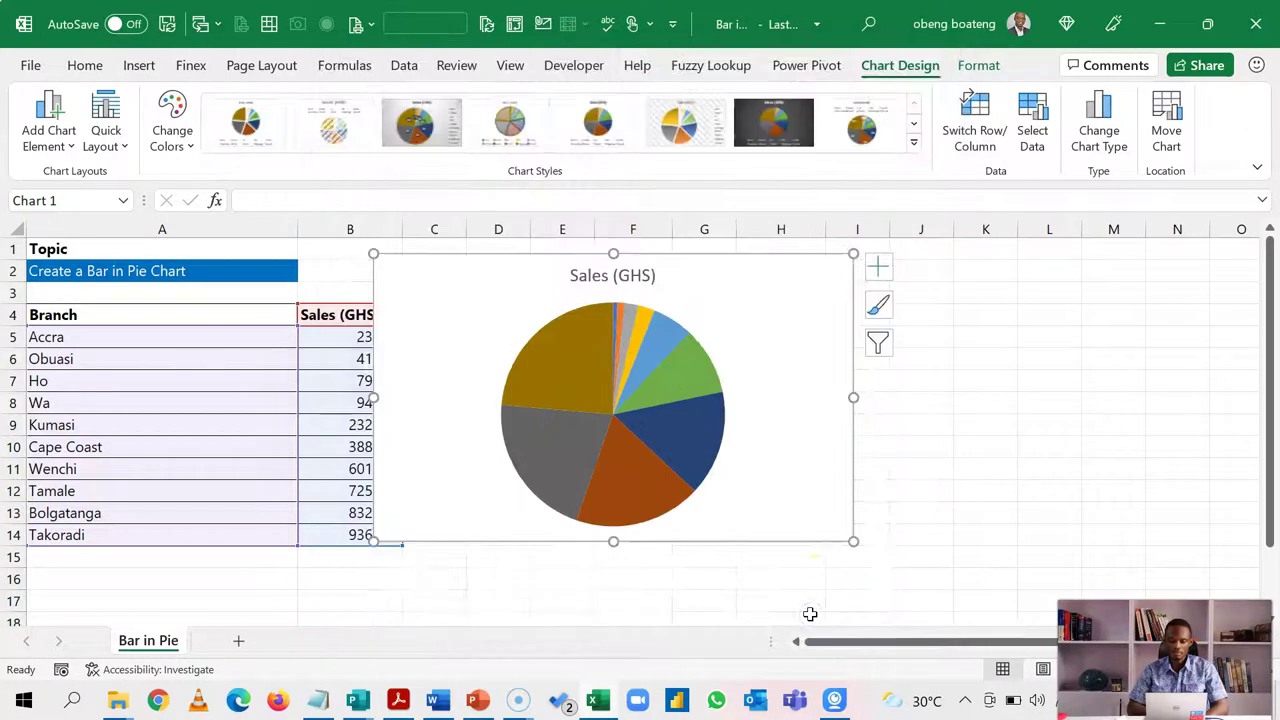
drag(750, 265, 869, 283)
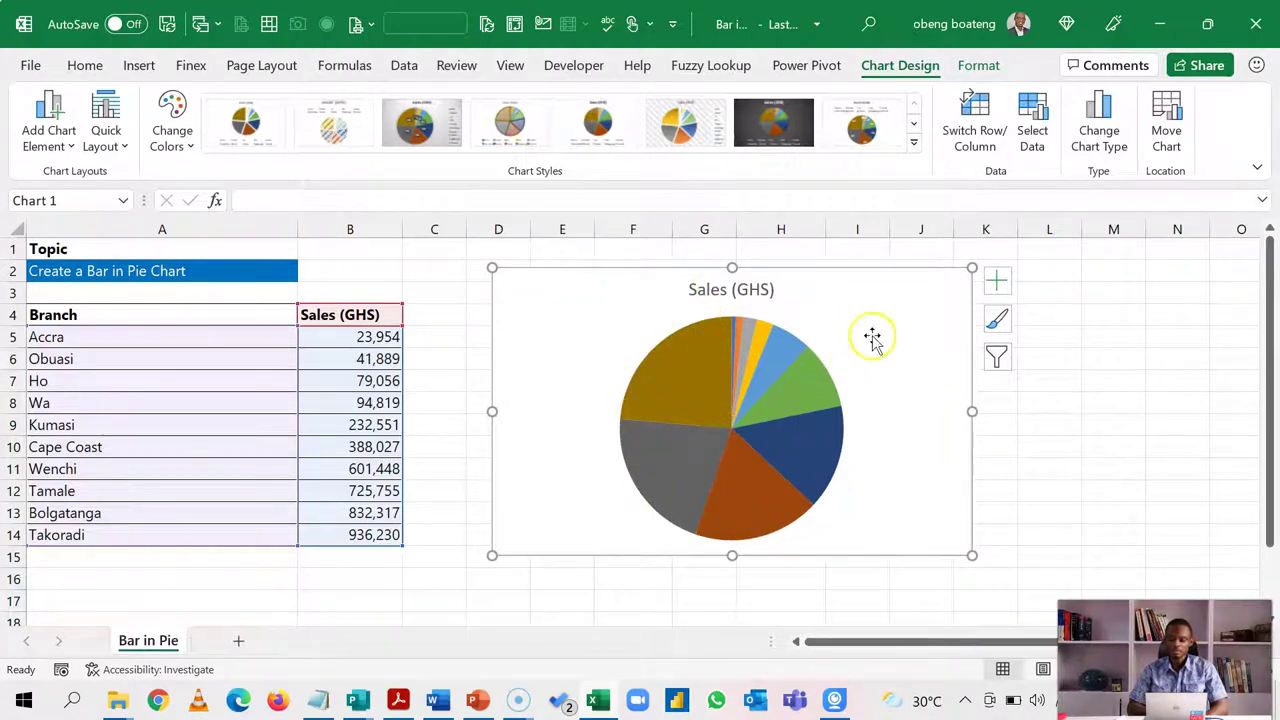
Set the data labels to show Category Name and Percentage without Value, positioned Outside End.
click(995, 284)
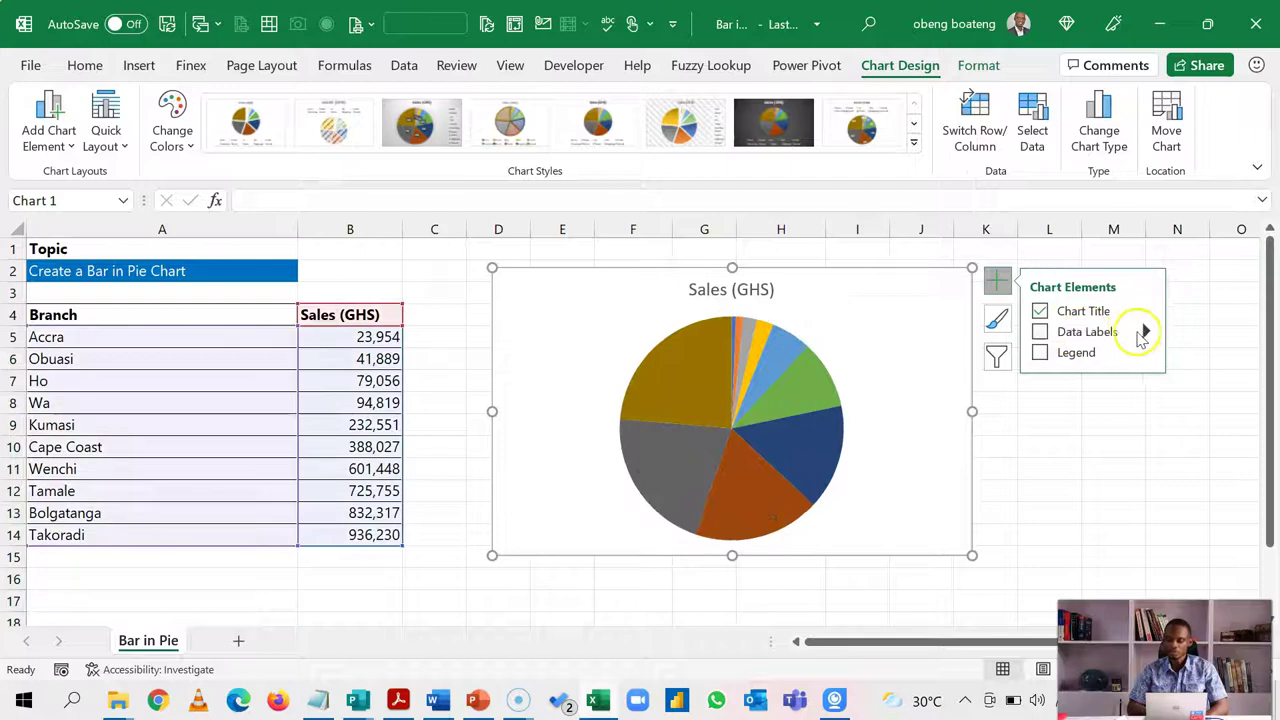
click(1146, 332)
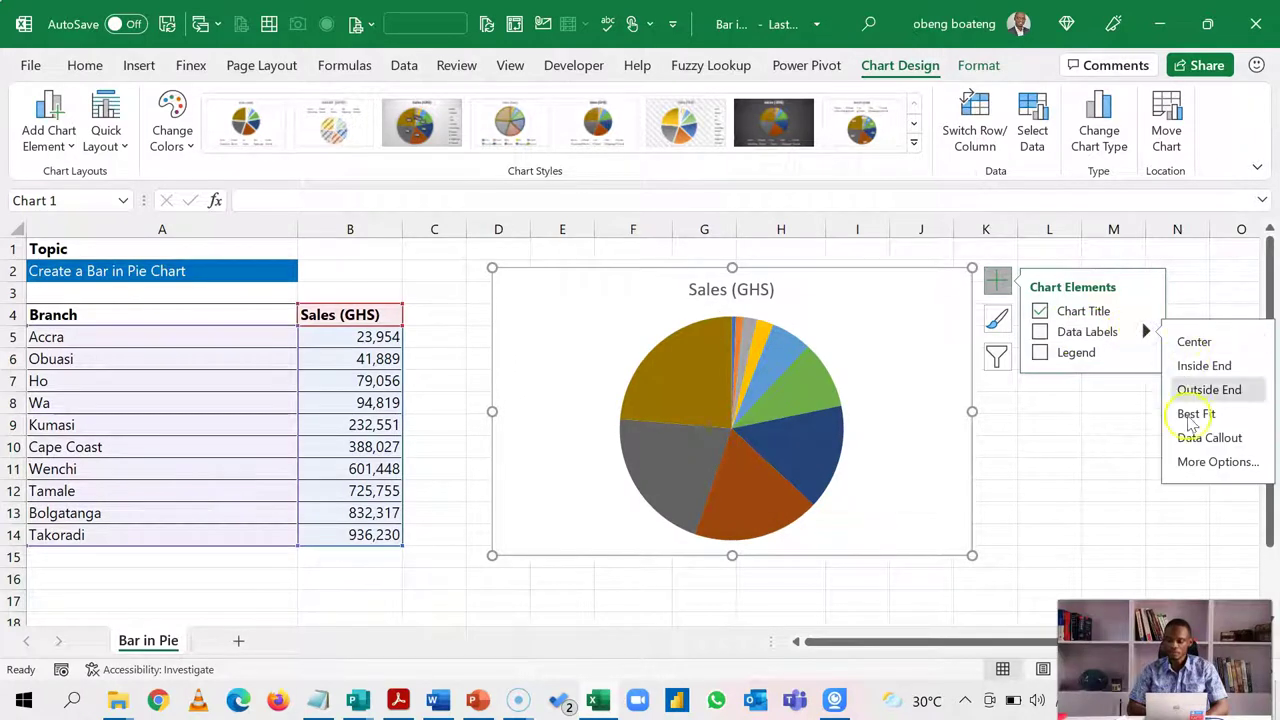
click(1188, 463)
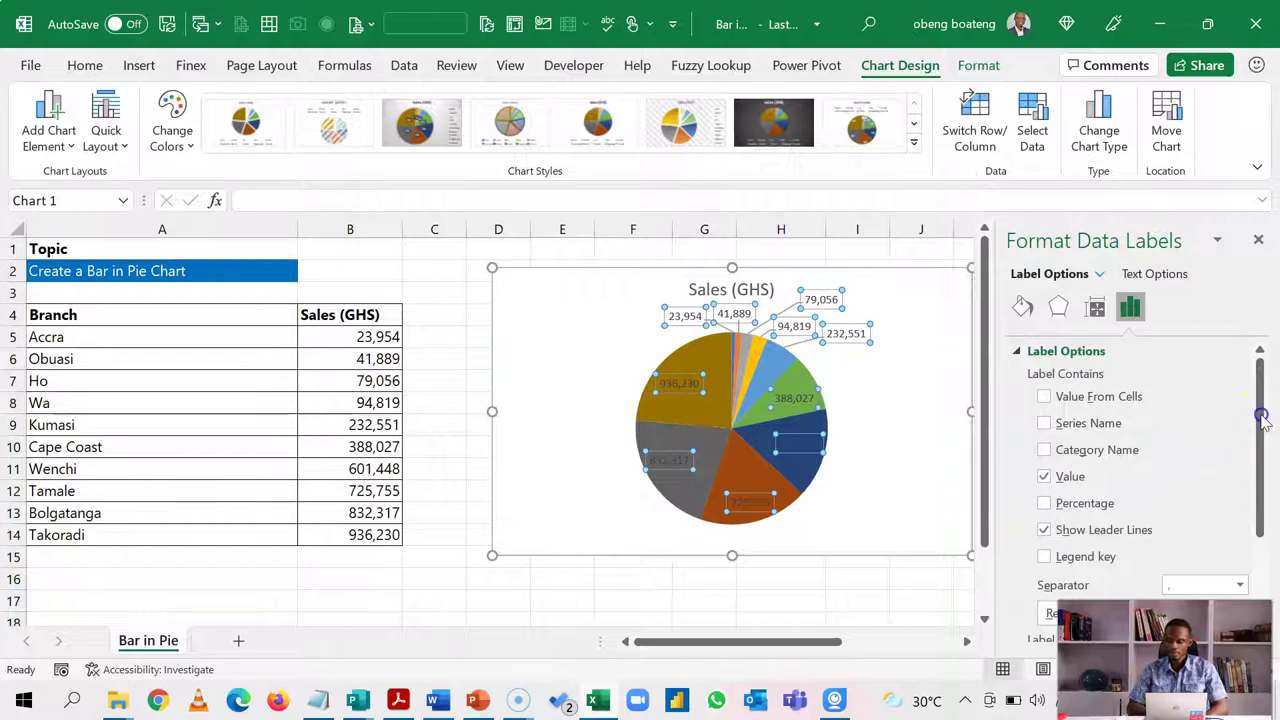
drag(1262, 415, 1263, 470)
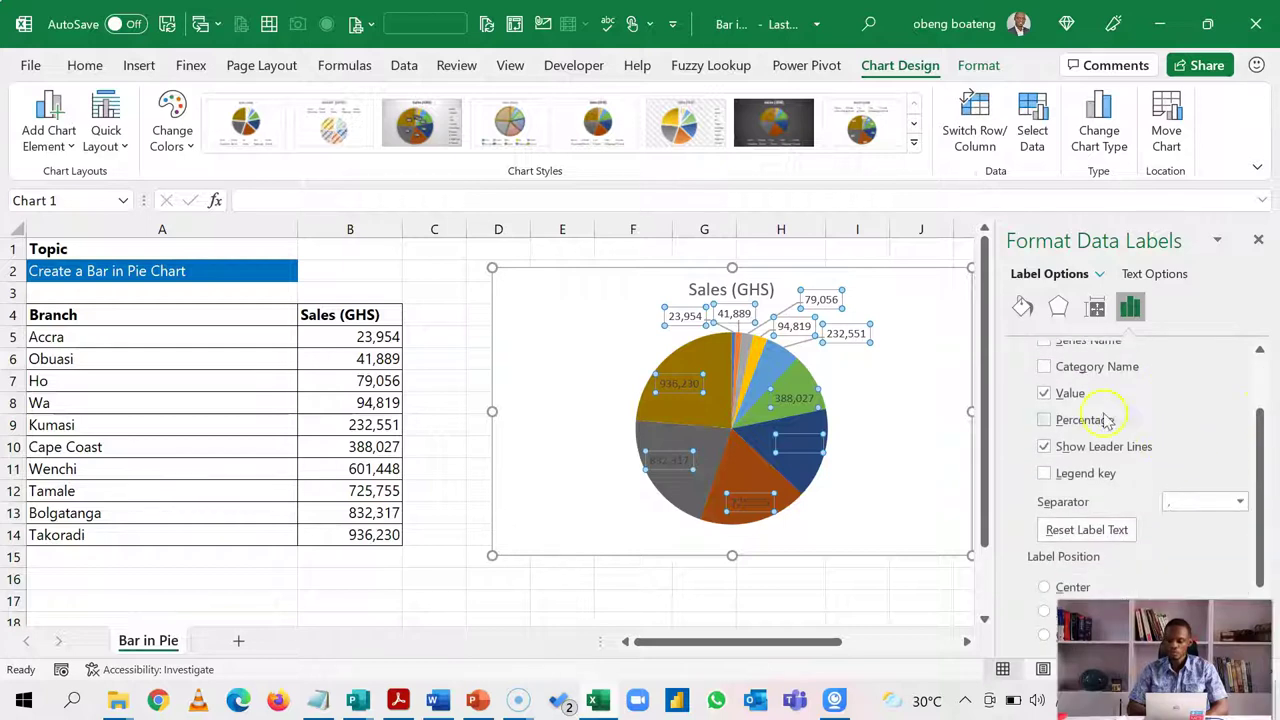
click(1046, 368)
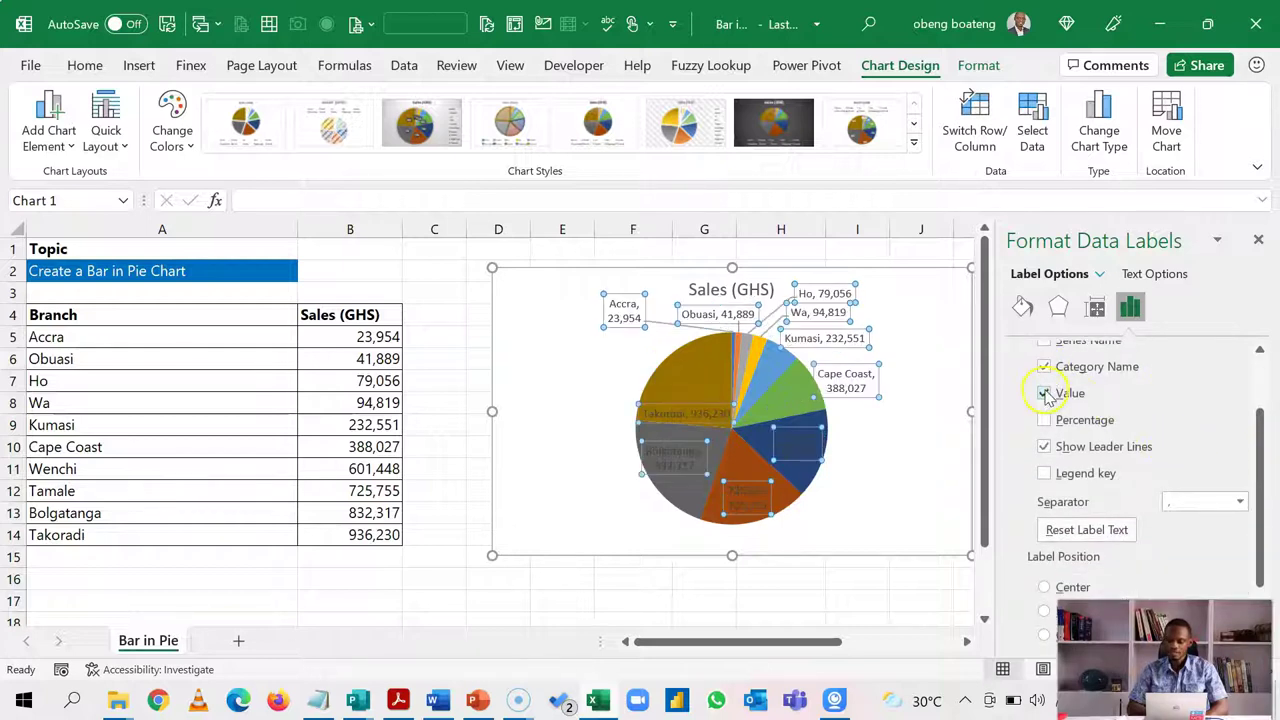
click(1045, 393)
click(1045, 420)
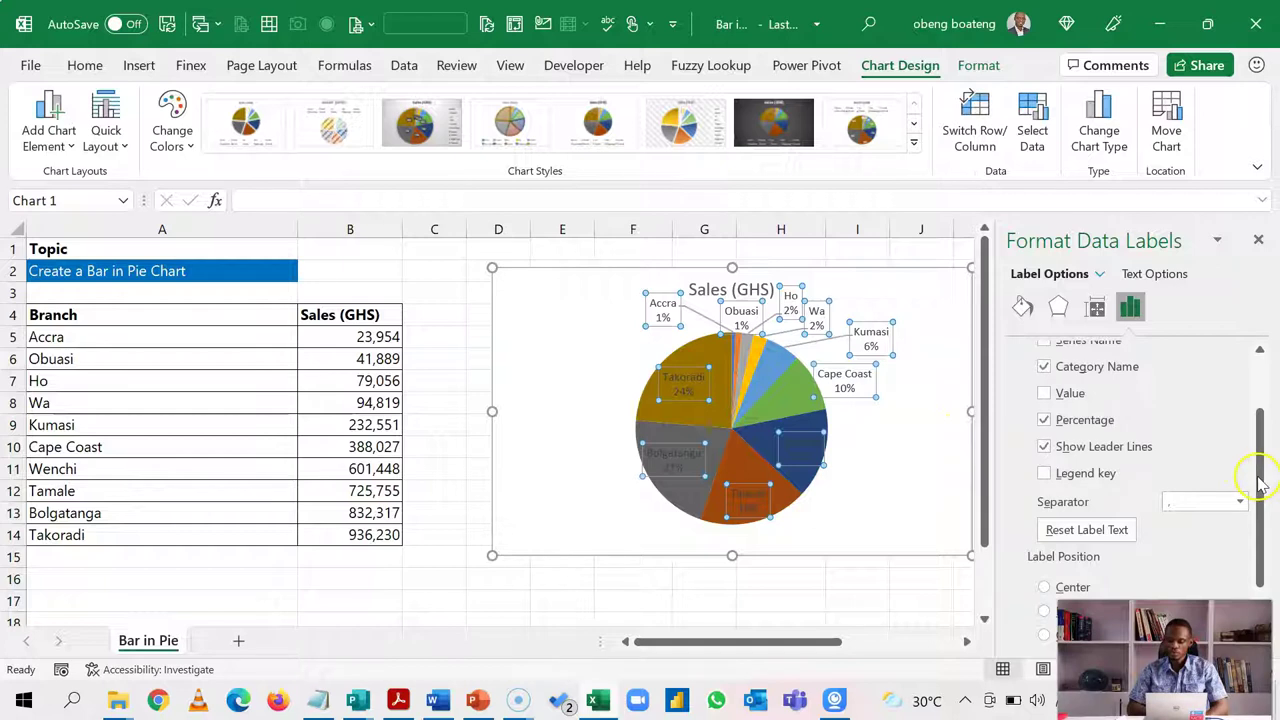
drag(1260, 483, 1260, 545)
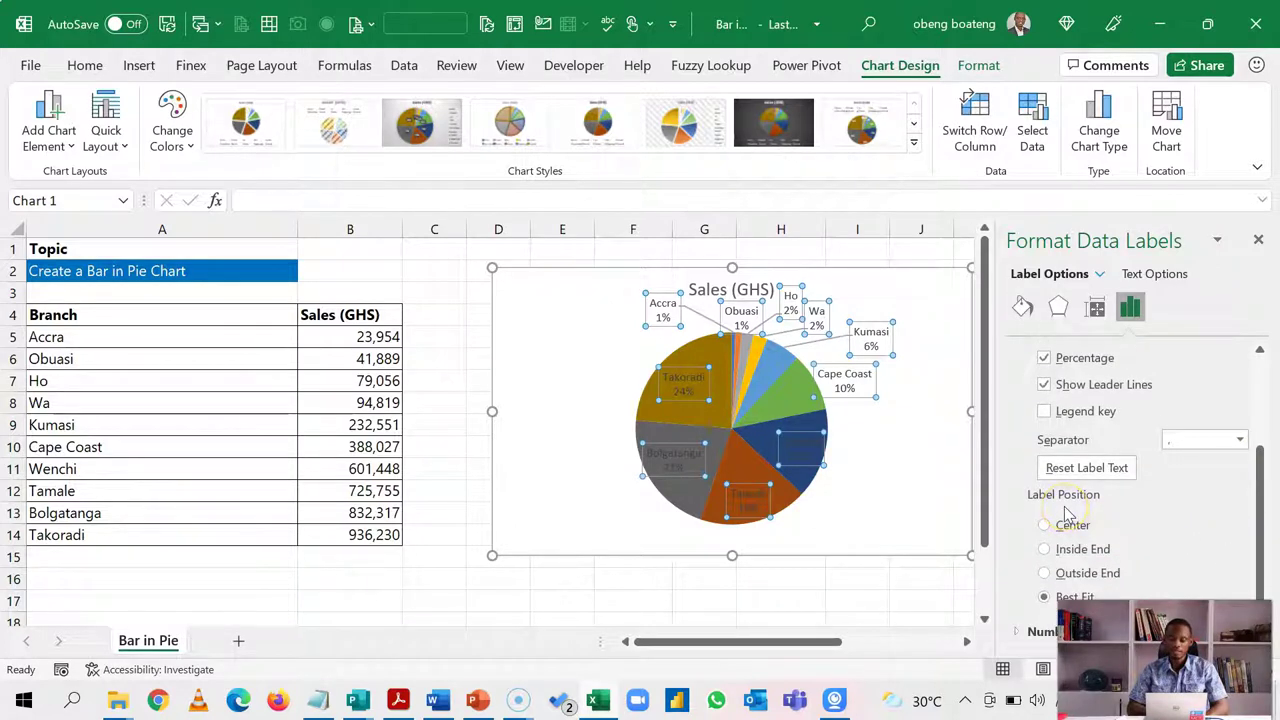
click(1060, 573)
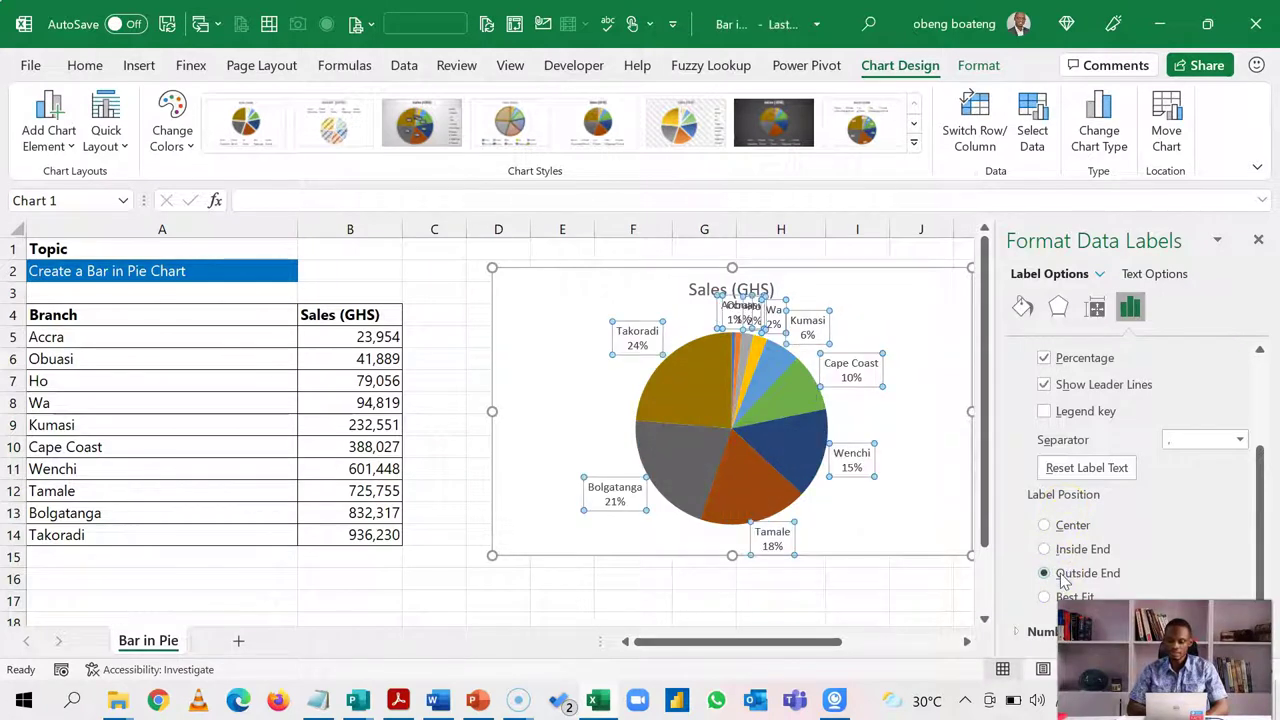
click(1258, 240)
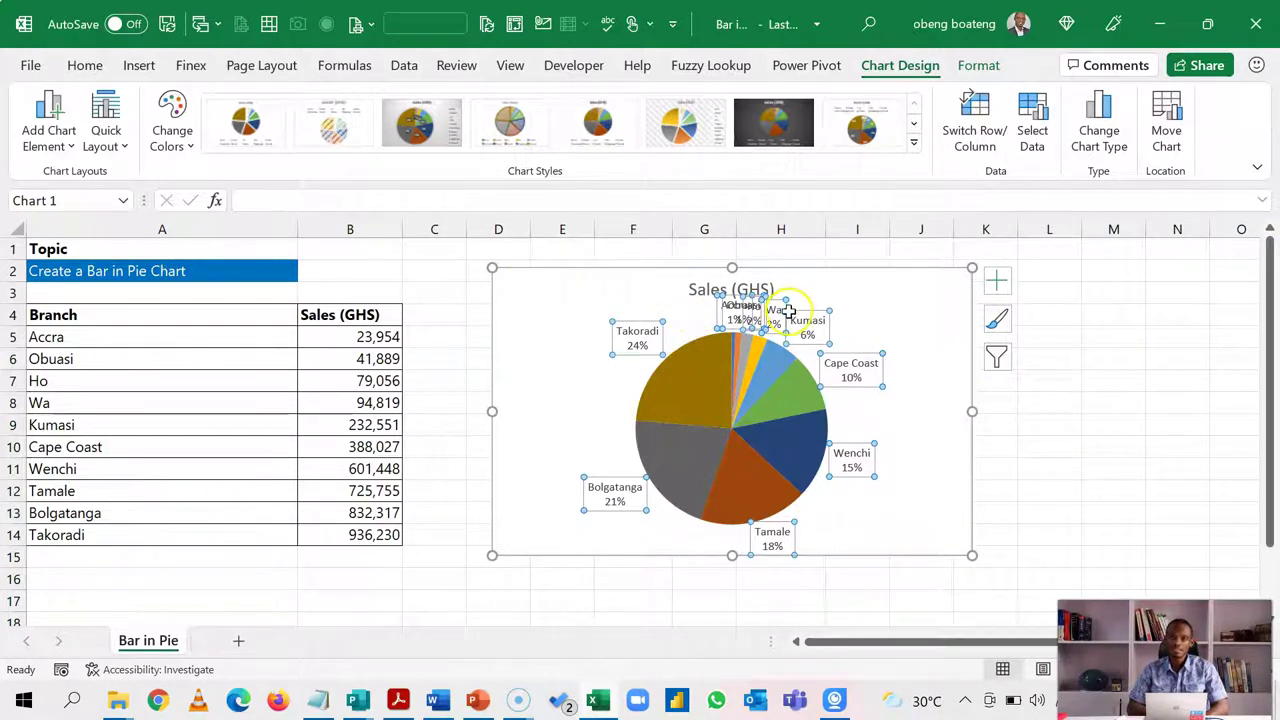
Delete the 'Sales (GHS)' chart title so the pie fills more of the chart.
click(877, 276)
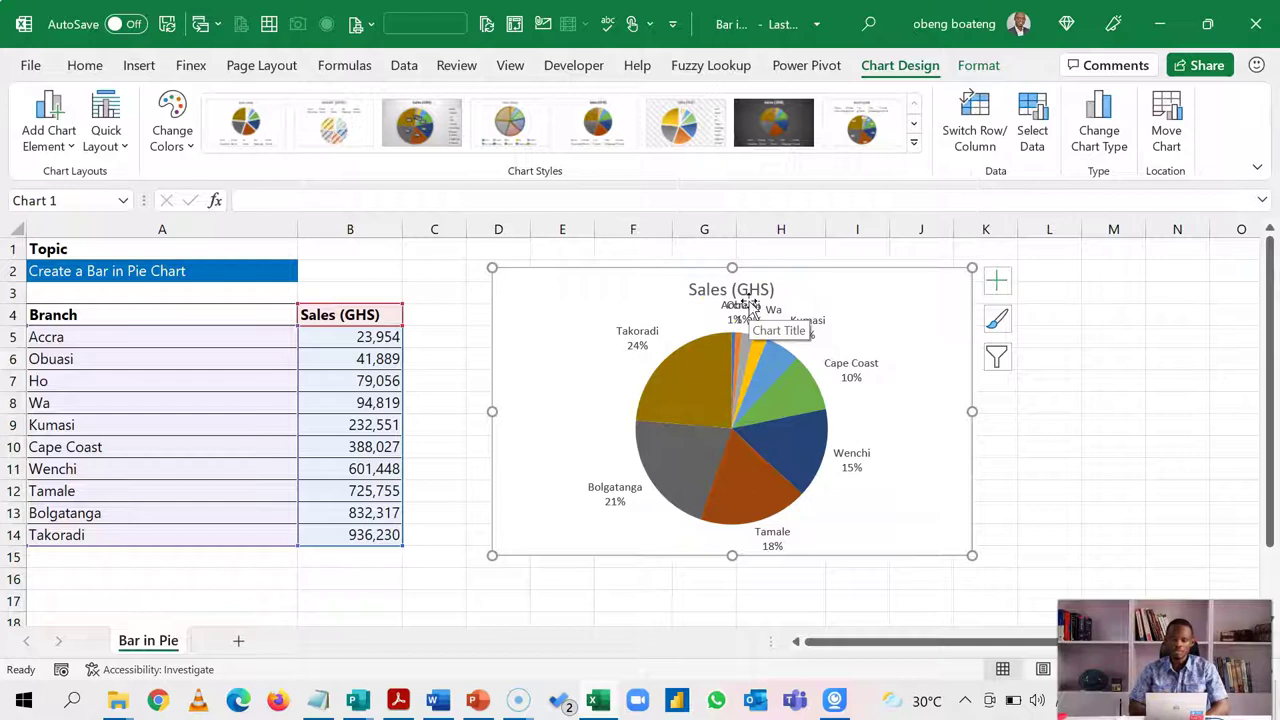
click(714, 290)
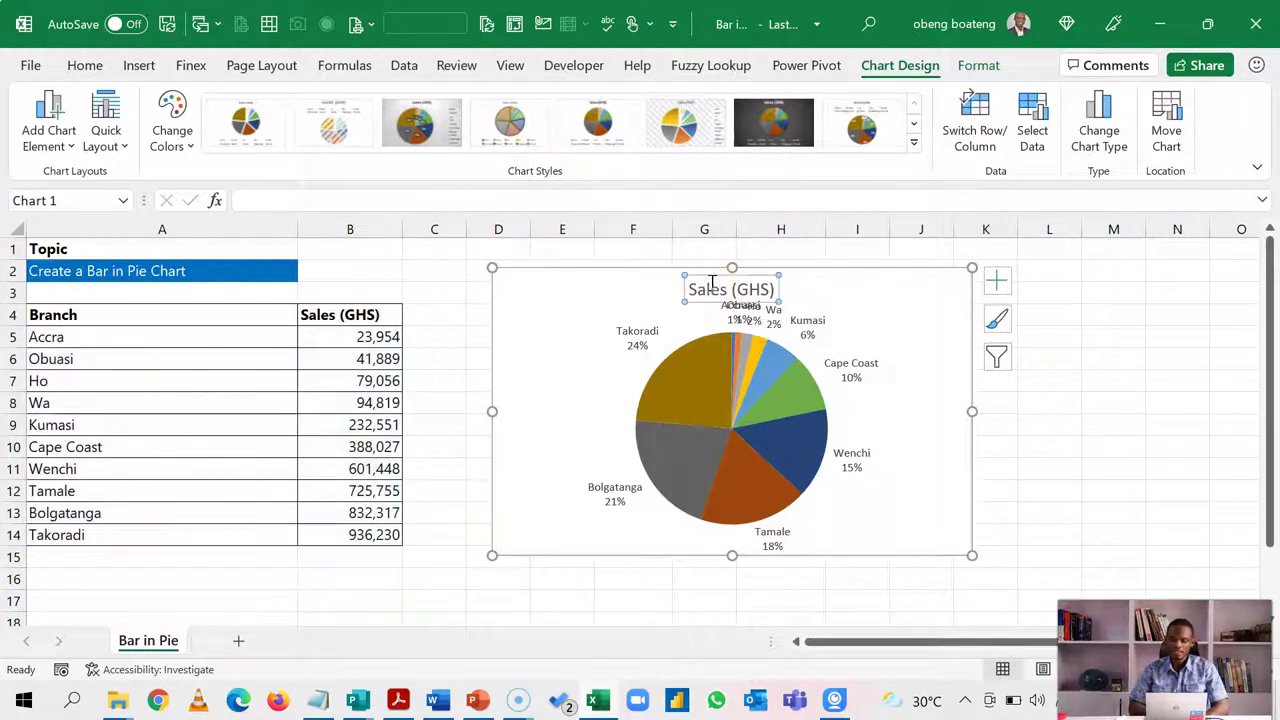
click(714, 278)
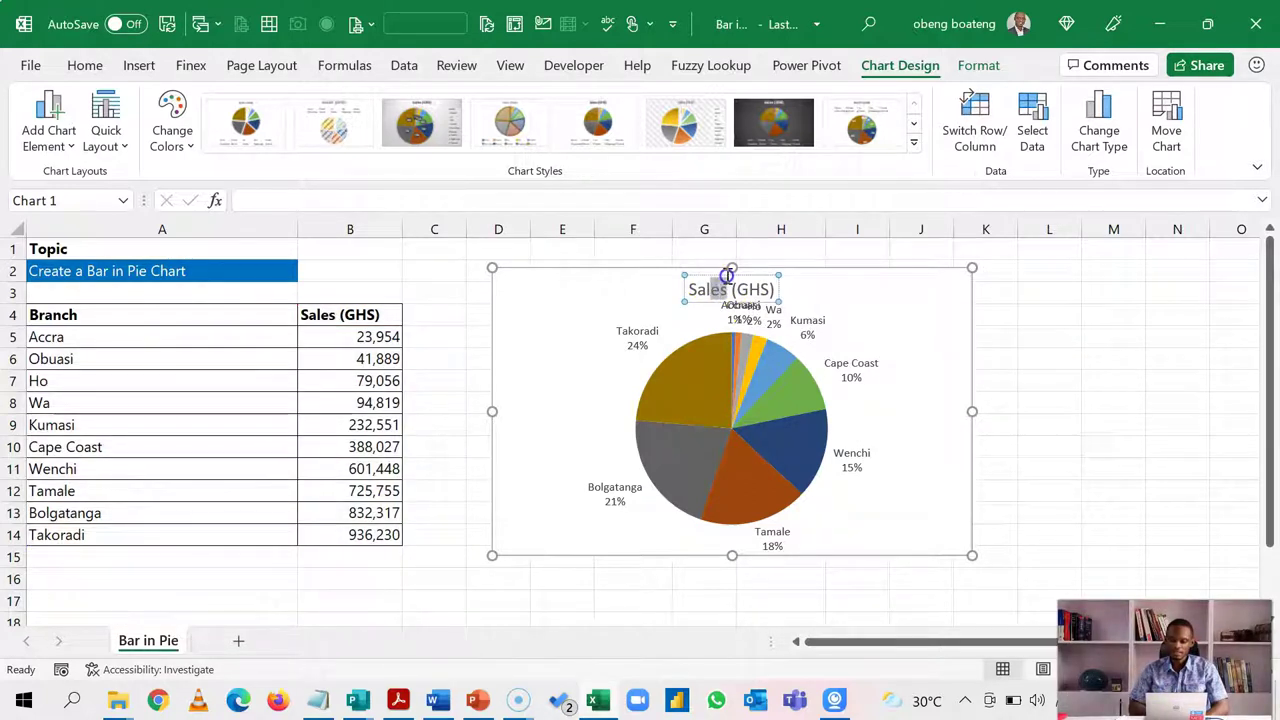
drag(727, 275, 775, 275)
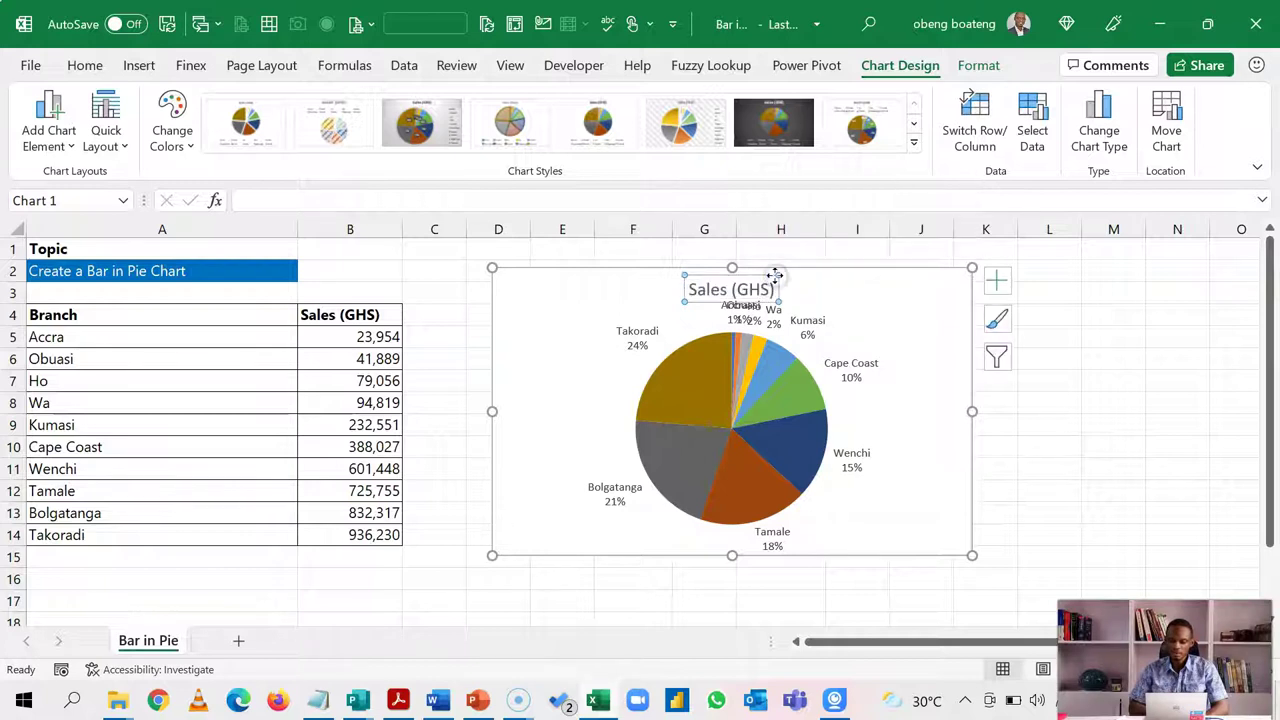
key(Delete)
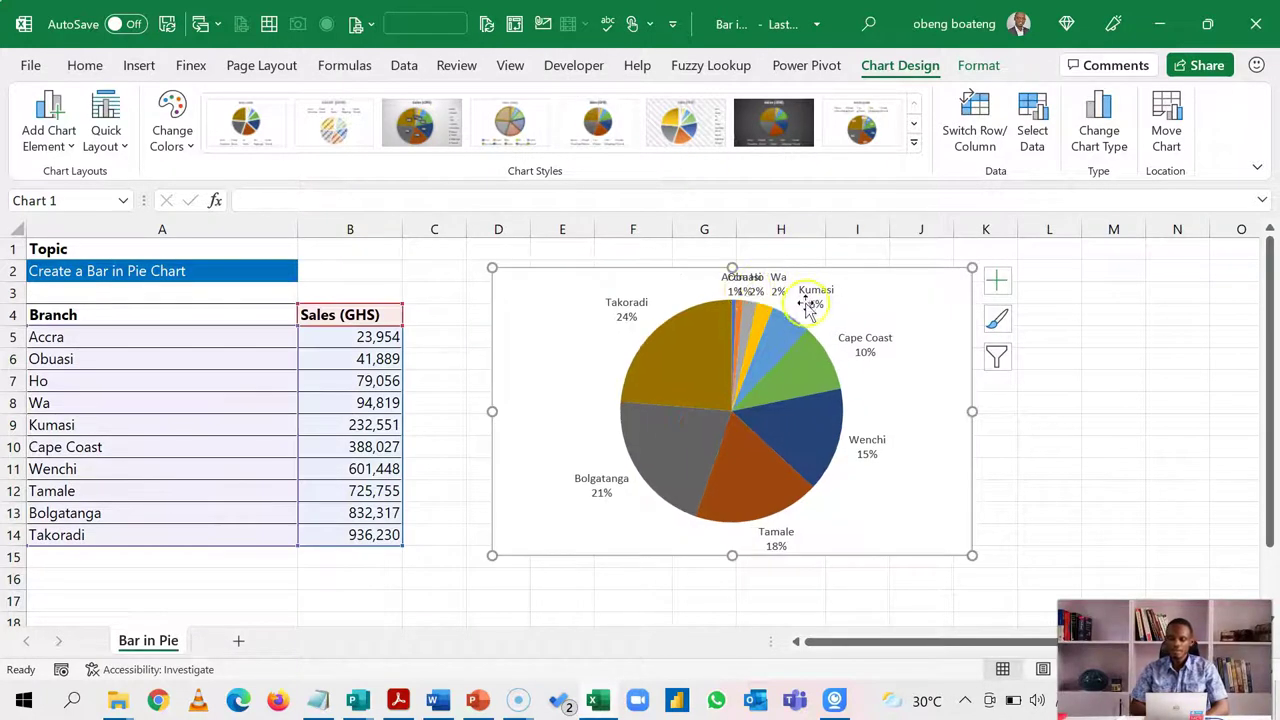
click(848, 315)
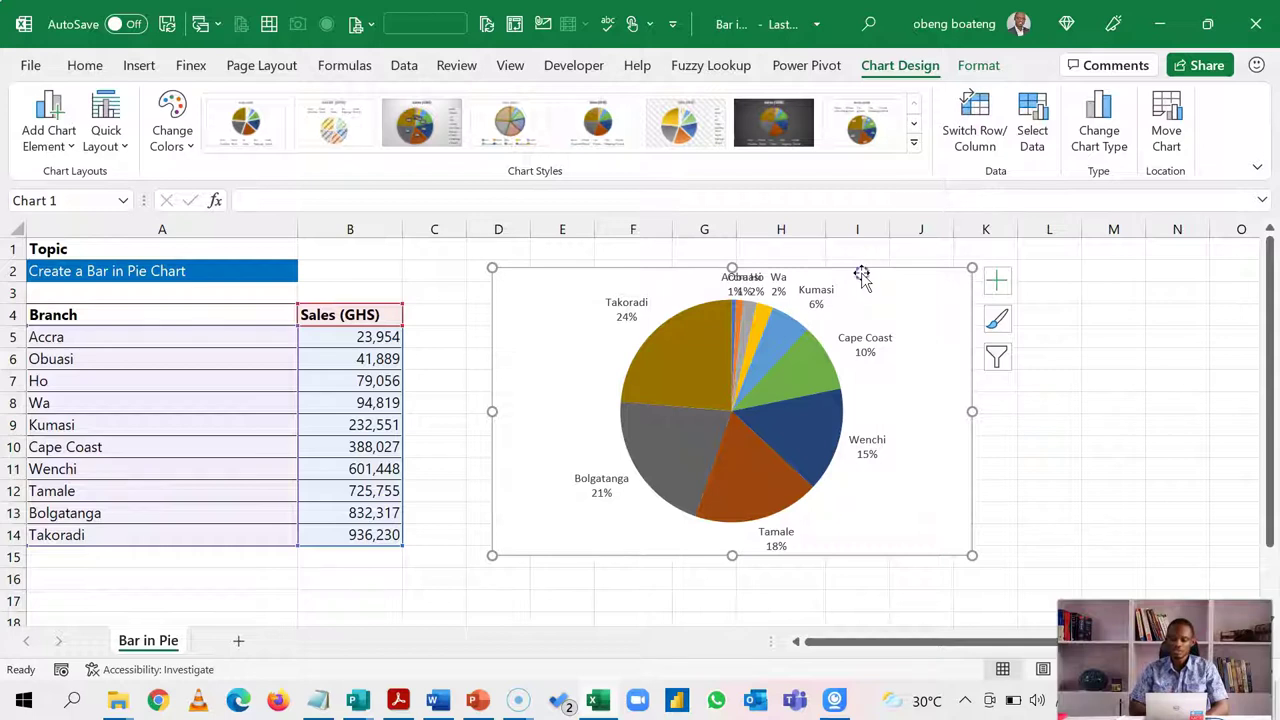
Switch the chart type from Pie to the Bar of Pie variant.
click(1092, 150)
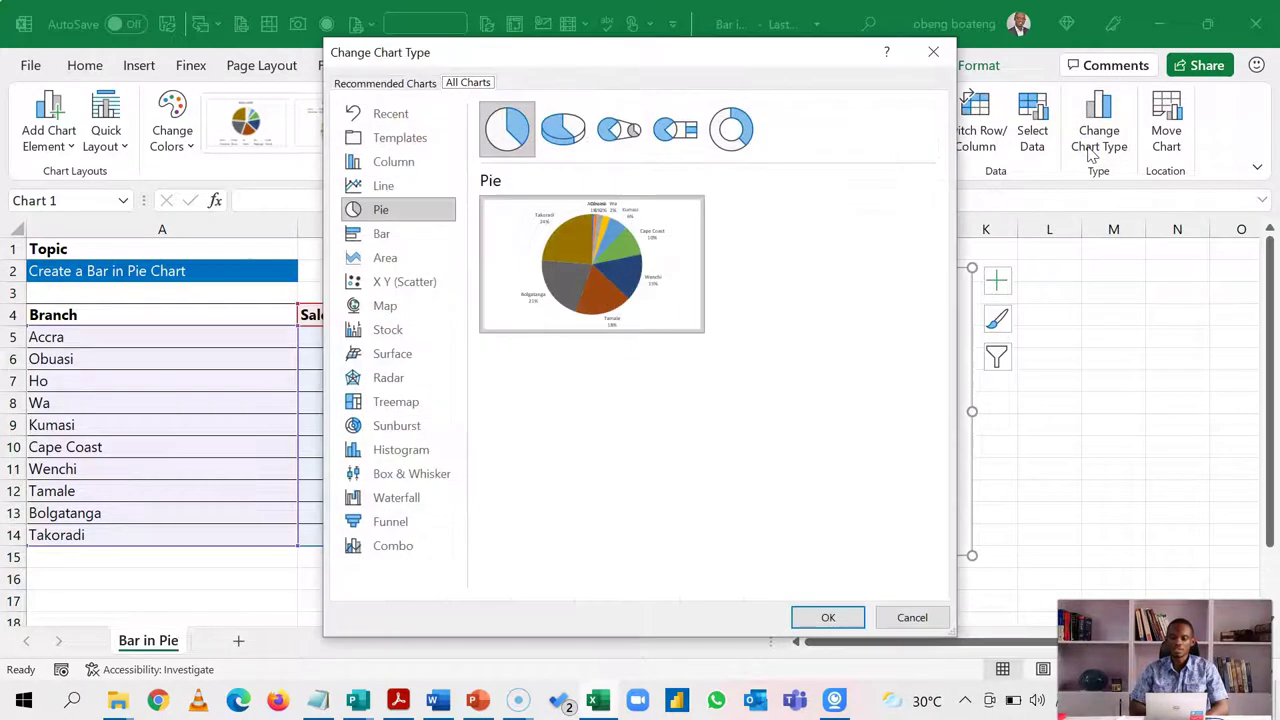
click(516, 136)
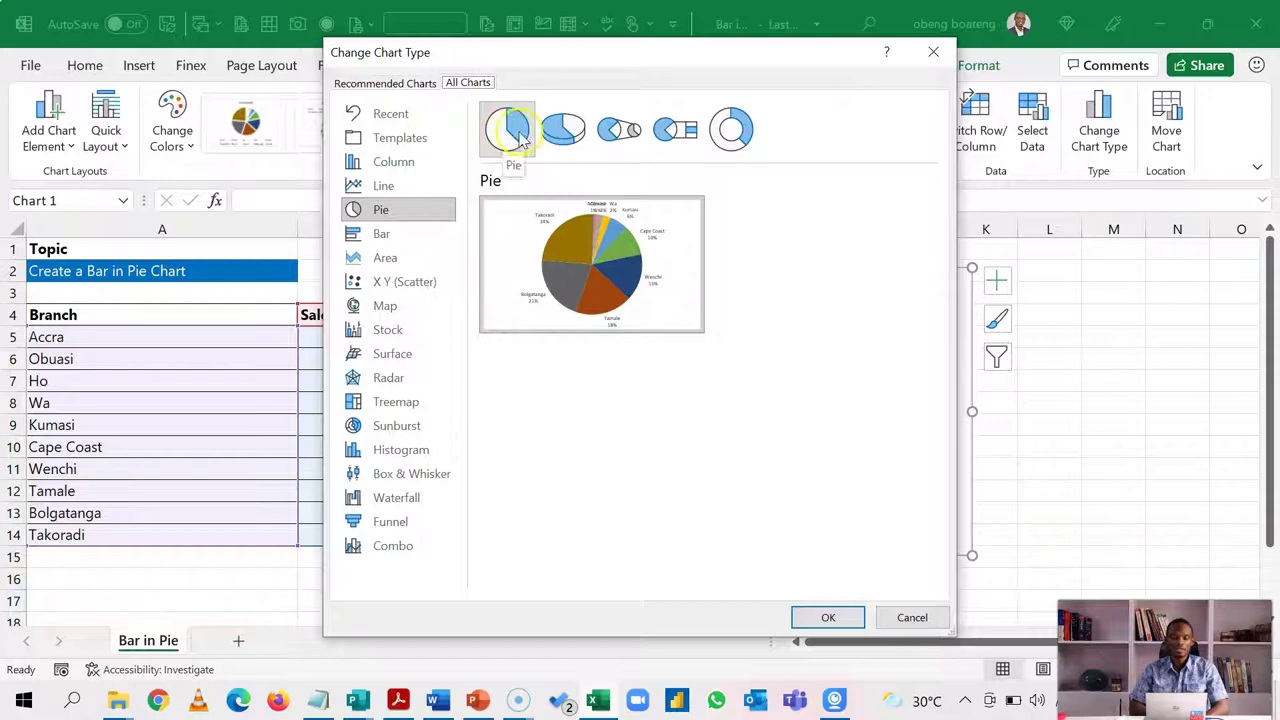
click(665, 133)
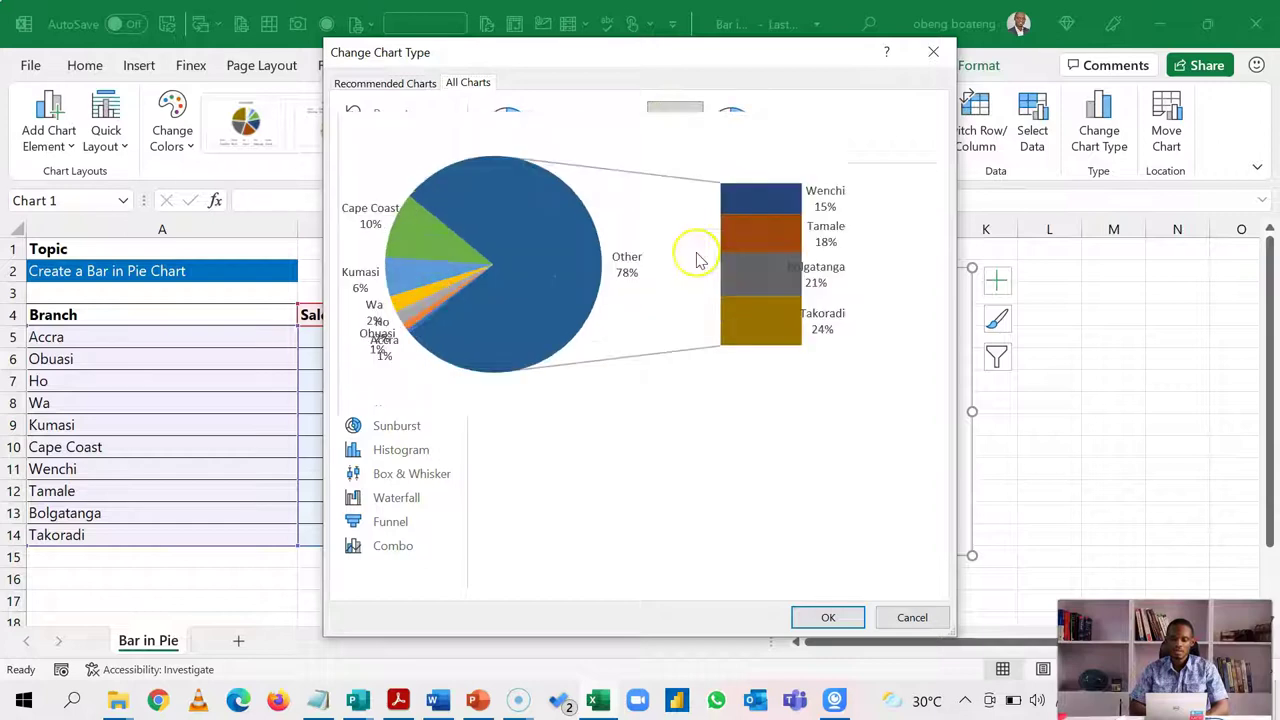
mouse_move(557, 330)
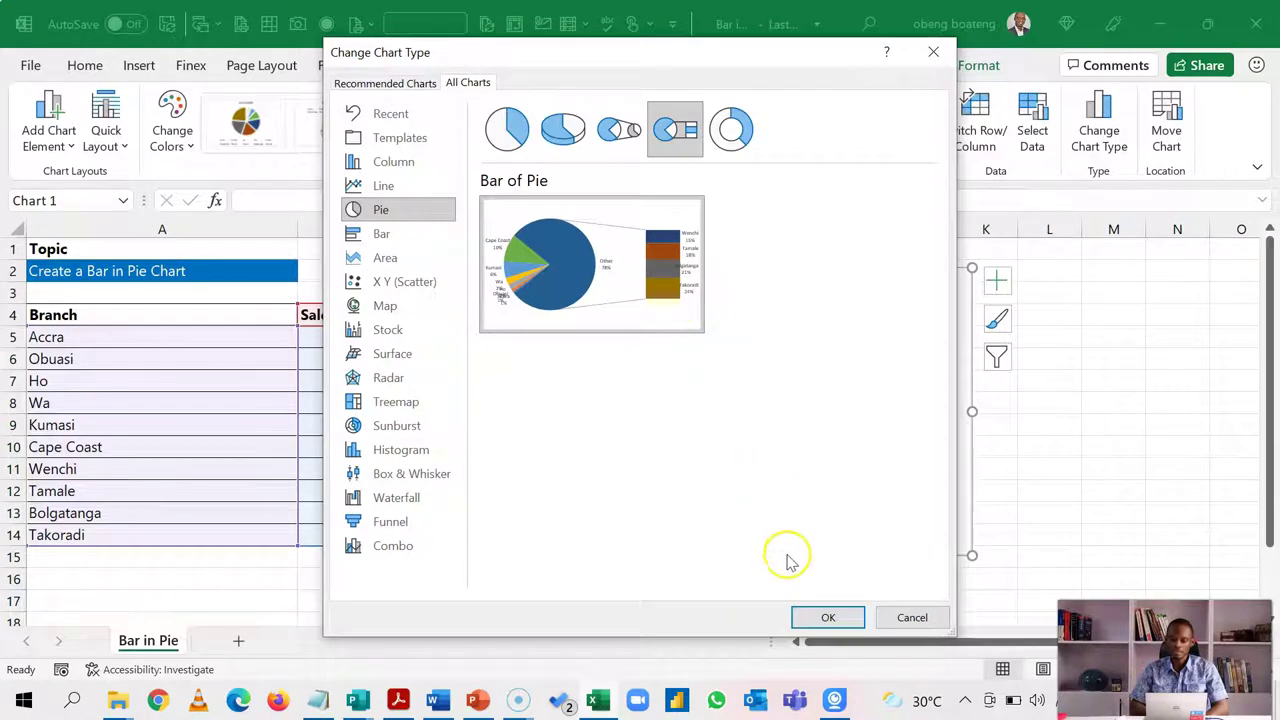
click(825, 617)
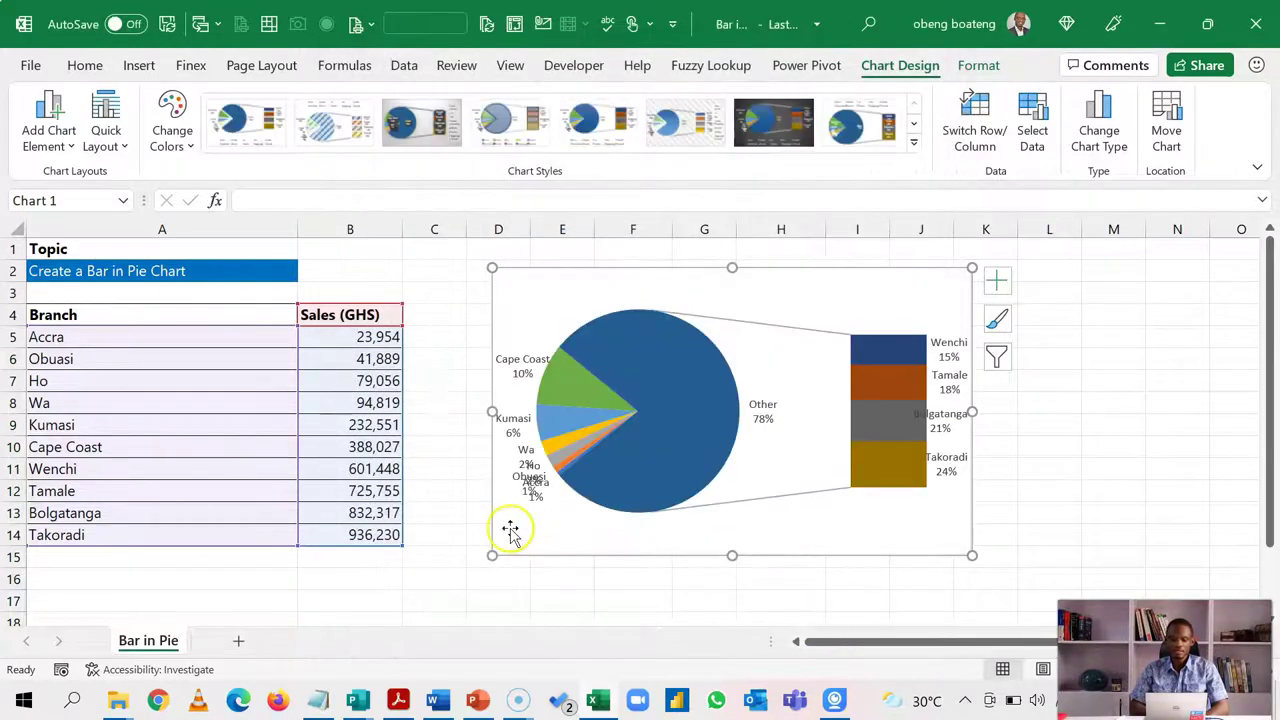
Sort the branch table by Sales from largest to smallest (Z to A).
click(360, 447)
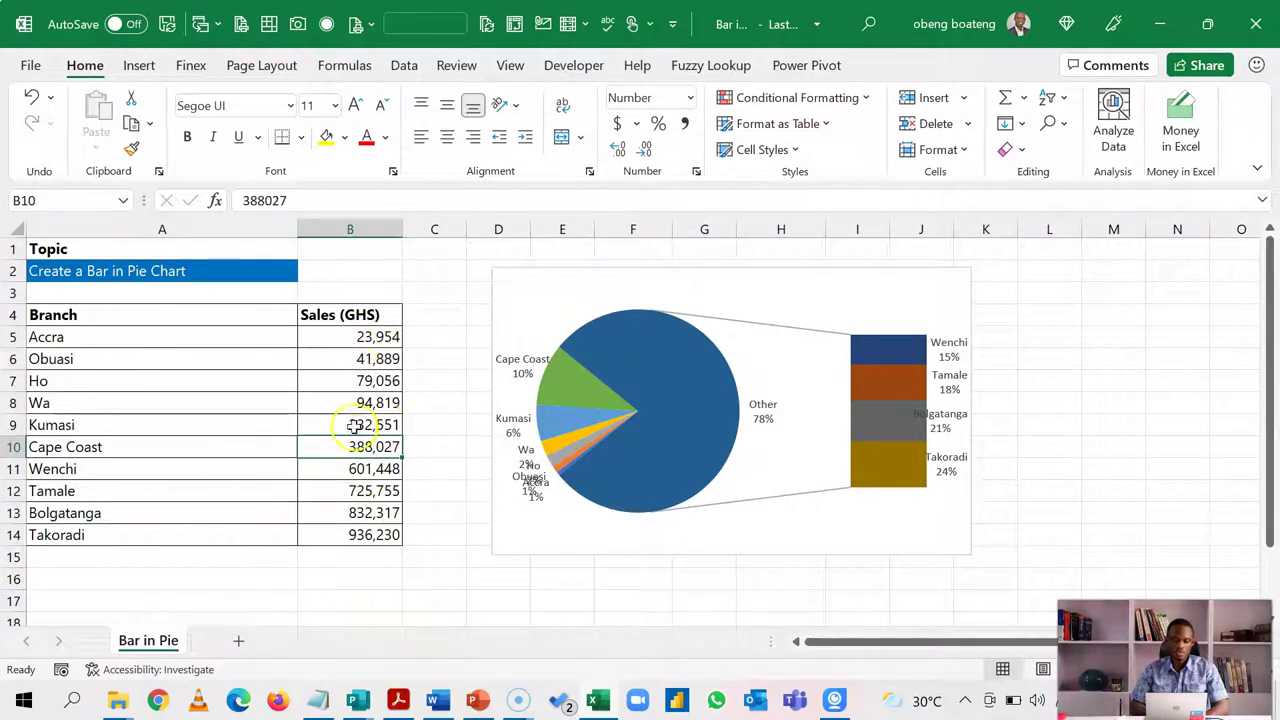
click(404, 68)
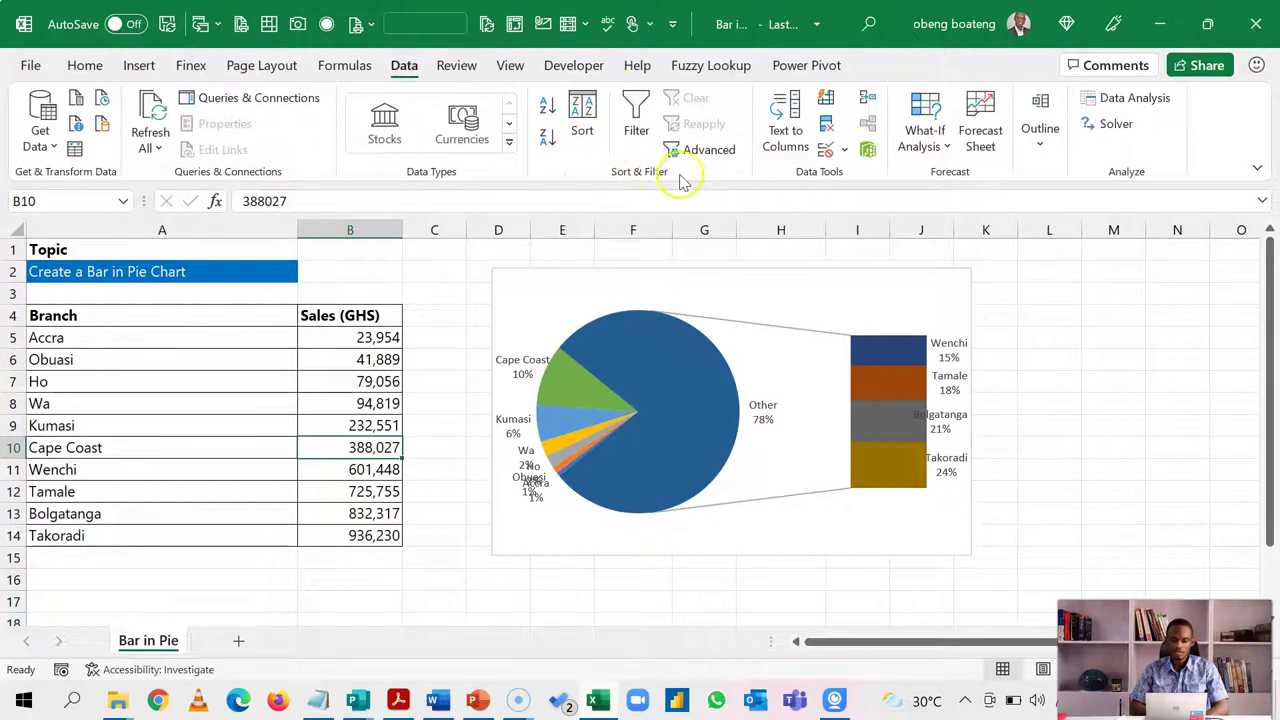
click(549, 136)
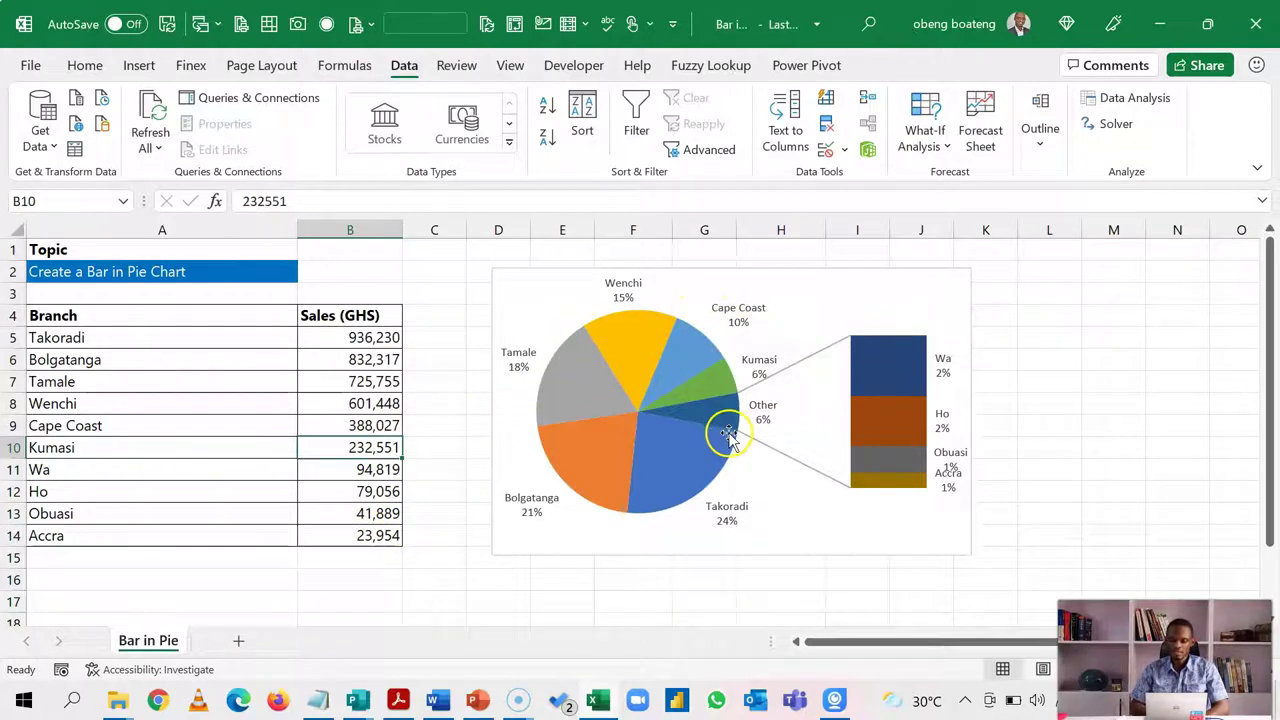
click(746, 276)
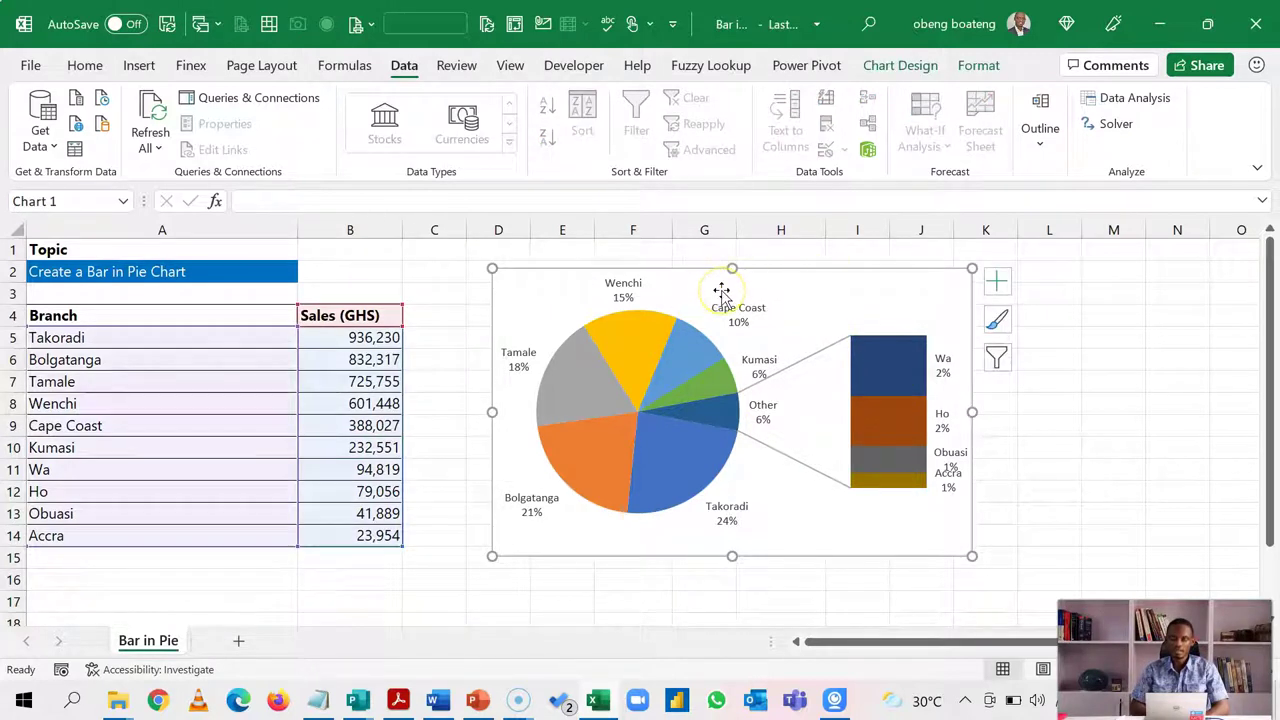
Set Values in second plot to 5 for the Sales (GHS) series.
key(ctrl+1)
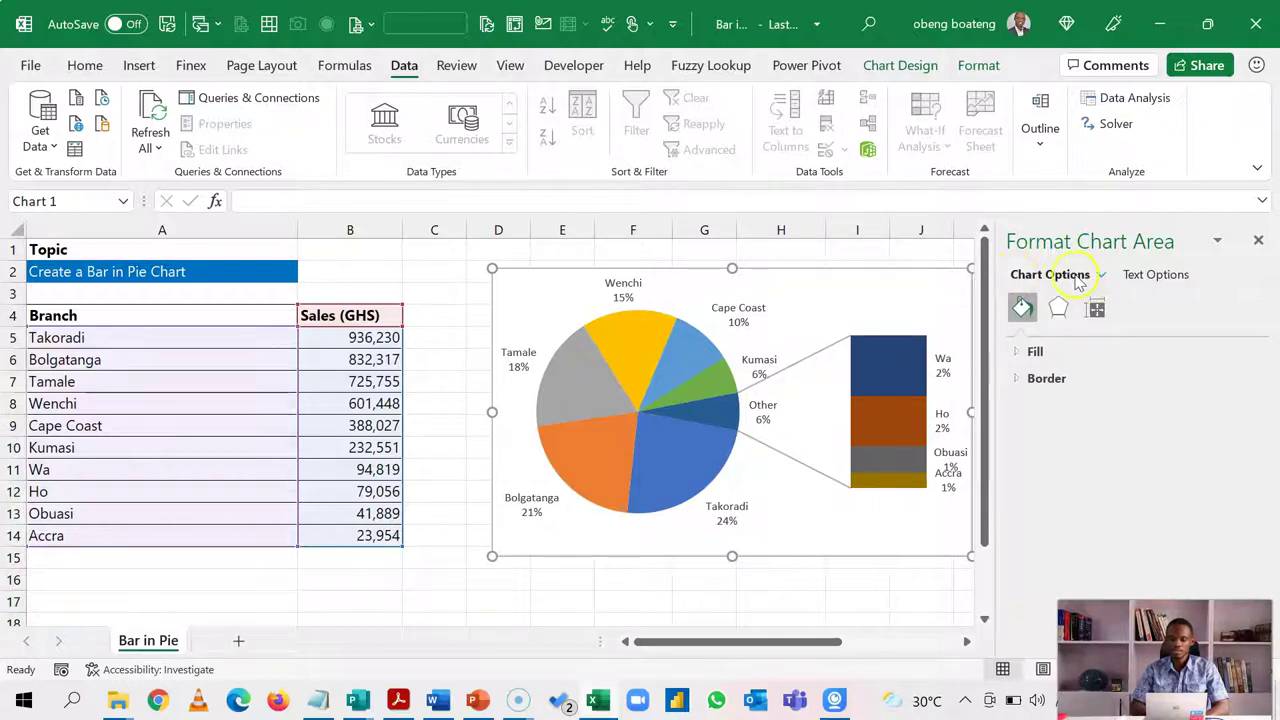
click(1100, 276)
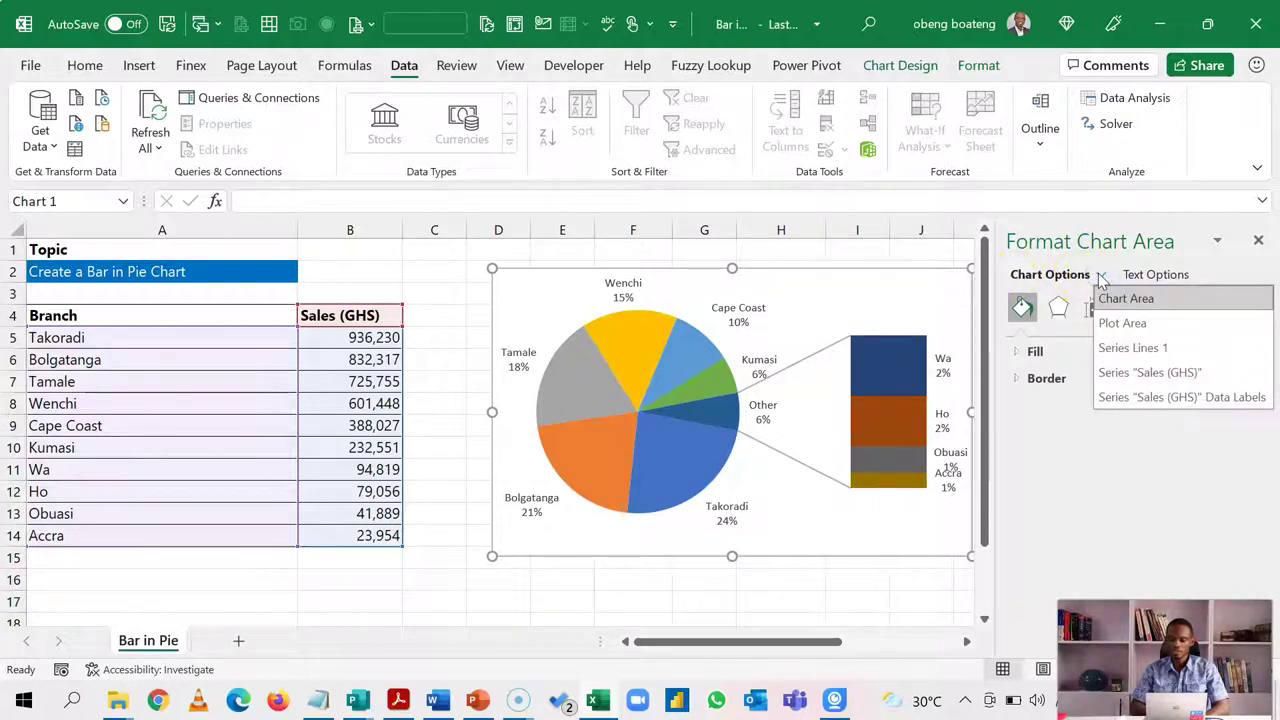
click(1134, 373)
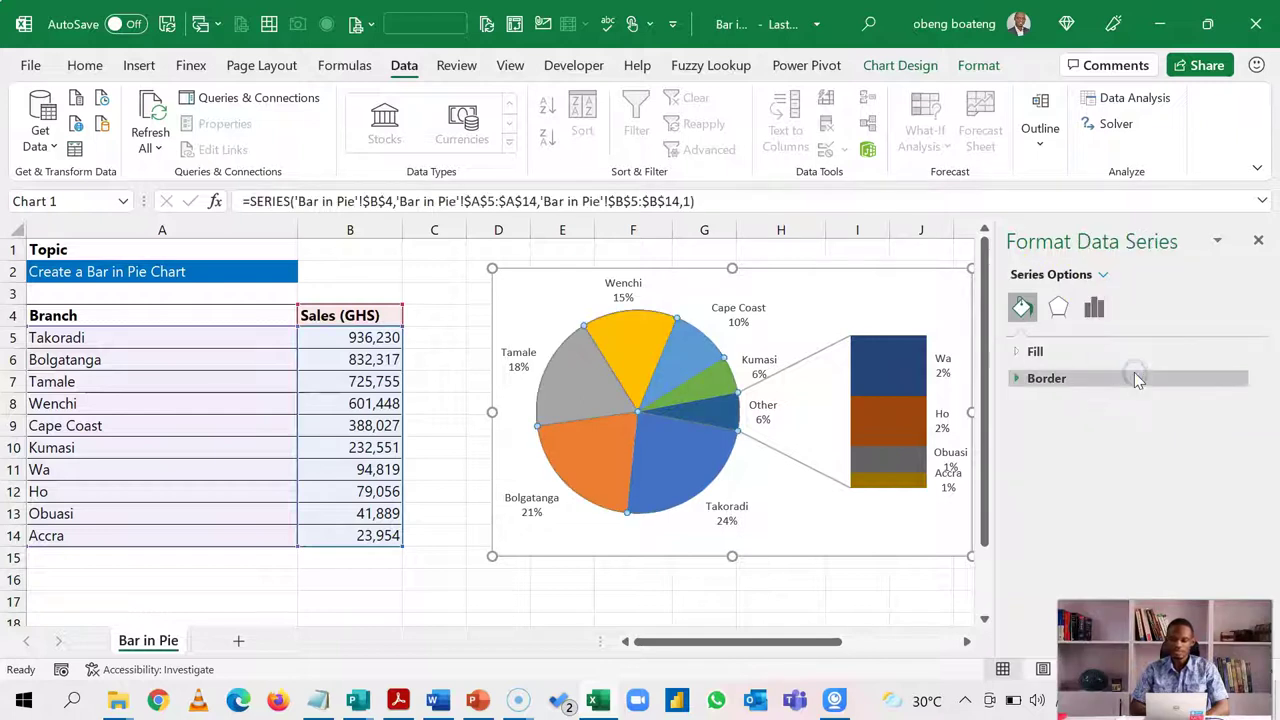
click(1094, 310)
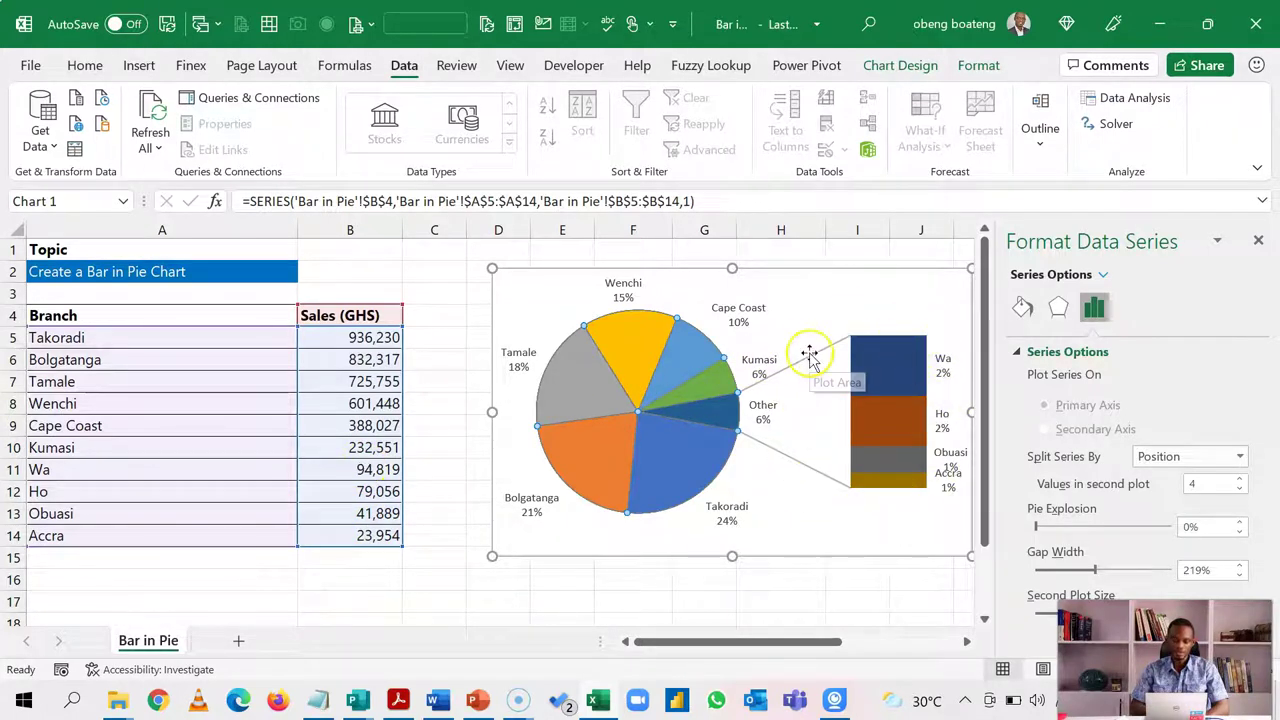
click(1240, 479)
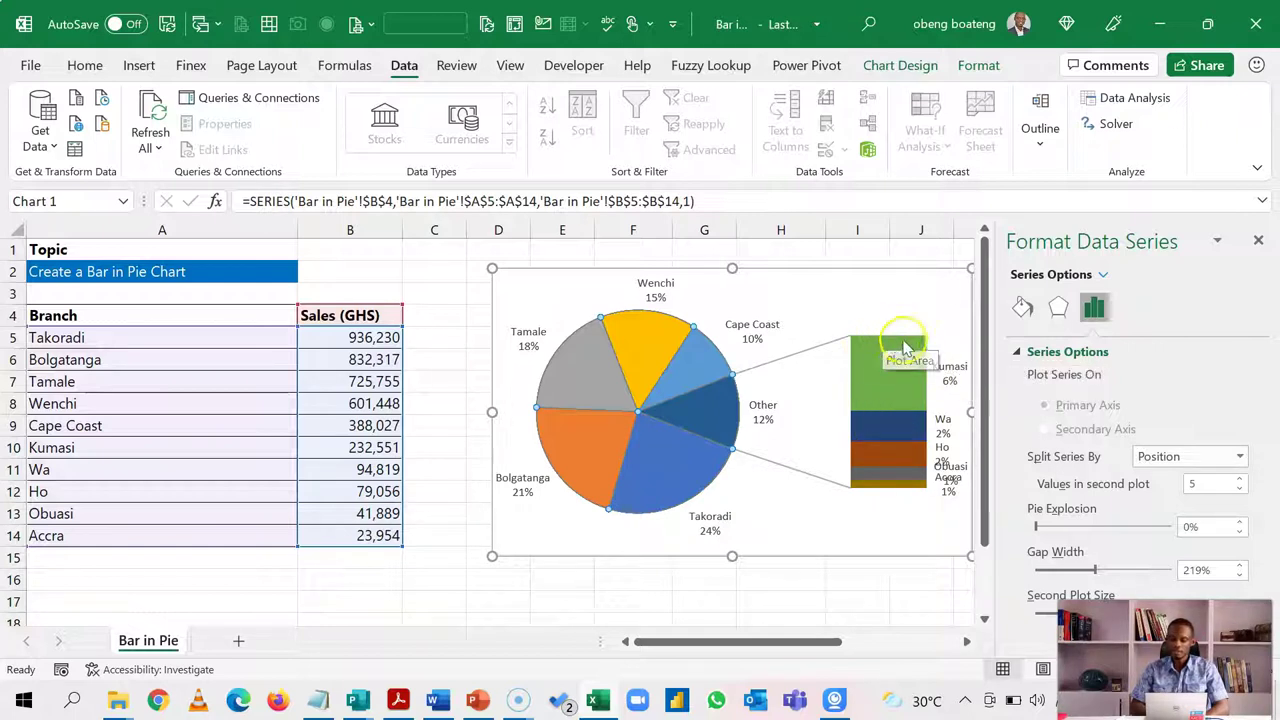
Use a comma separator for the data labels and widen the chart to the right.
click(943, 368)
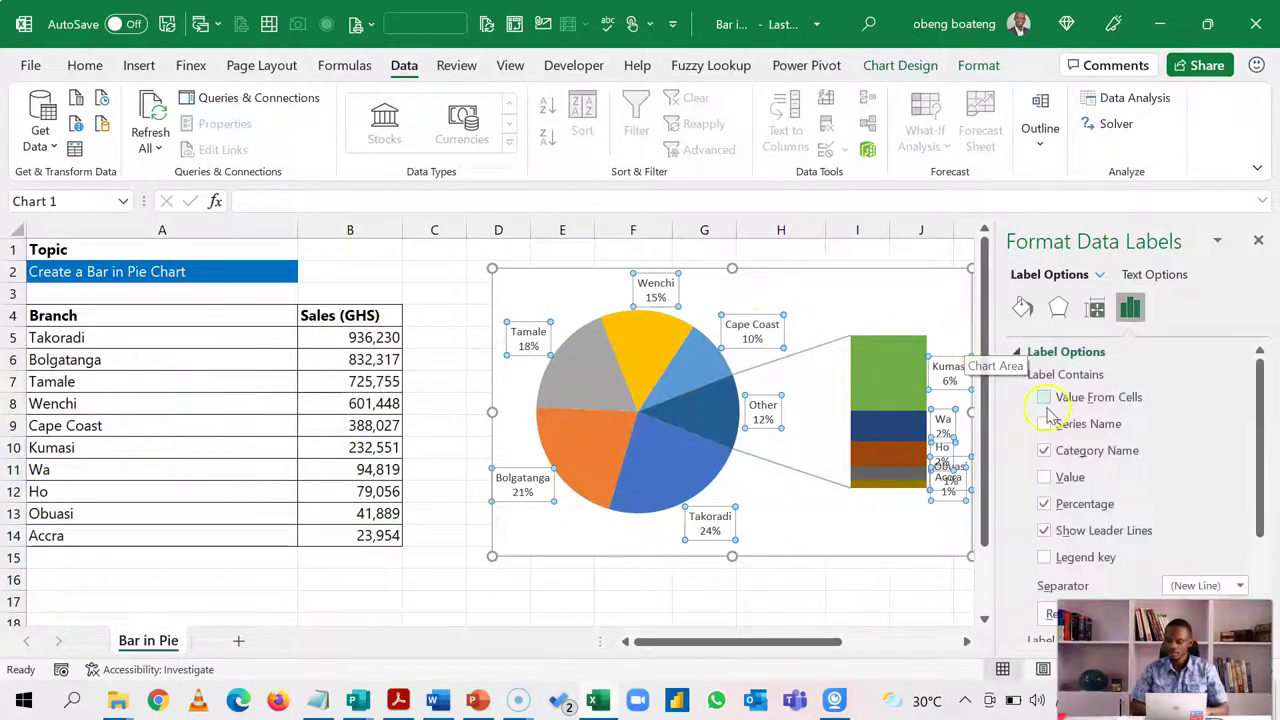
drag(1262, 458, 1262, 556)
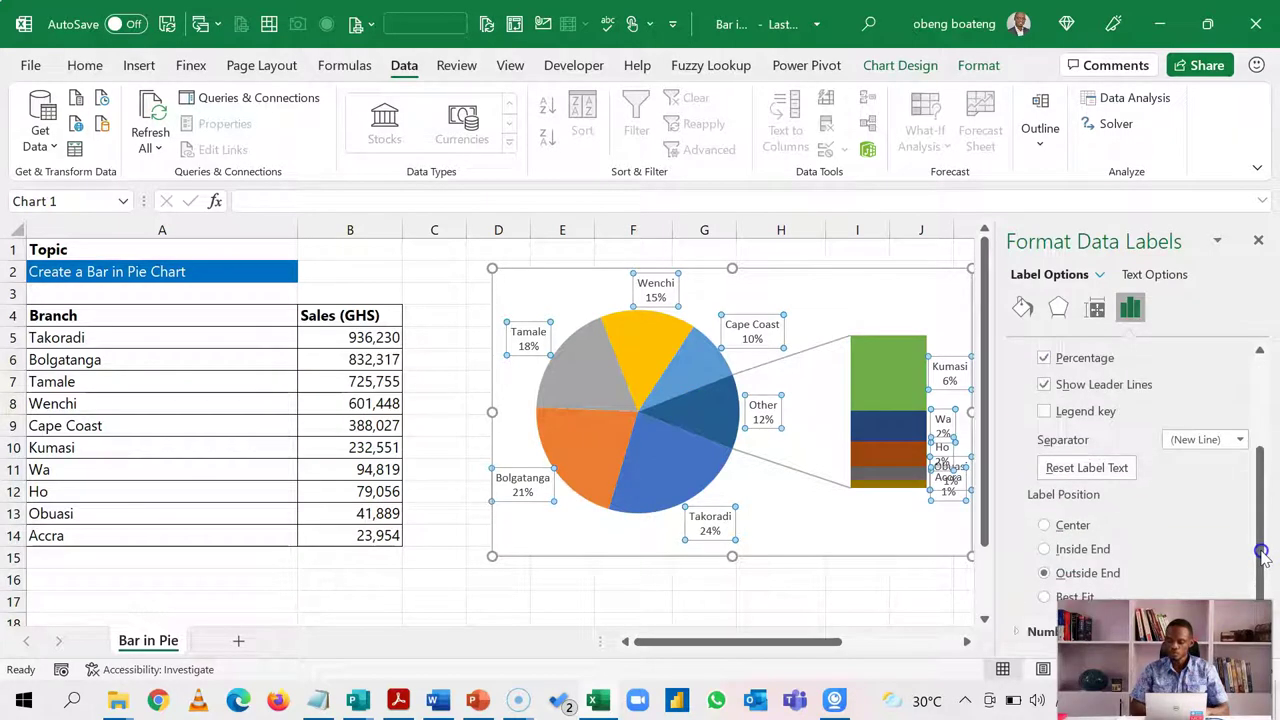
click(1240, 440)
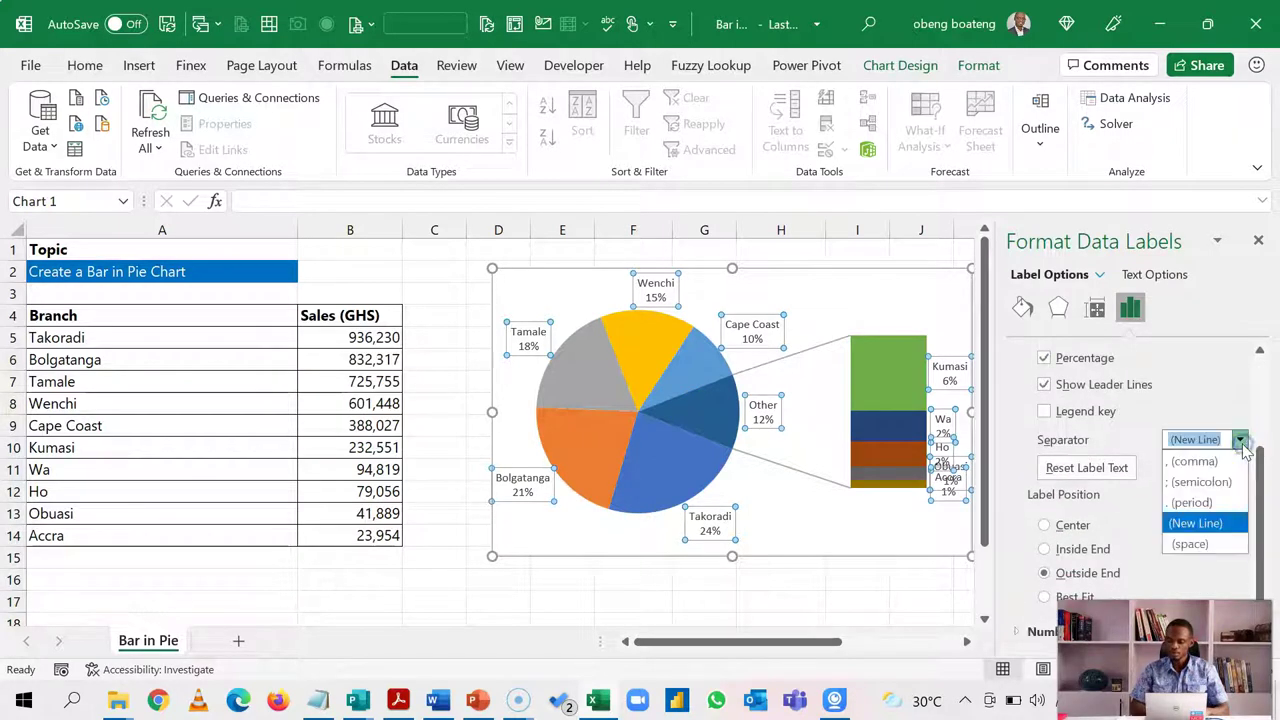
click(1232, 456)
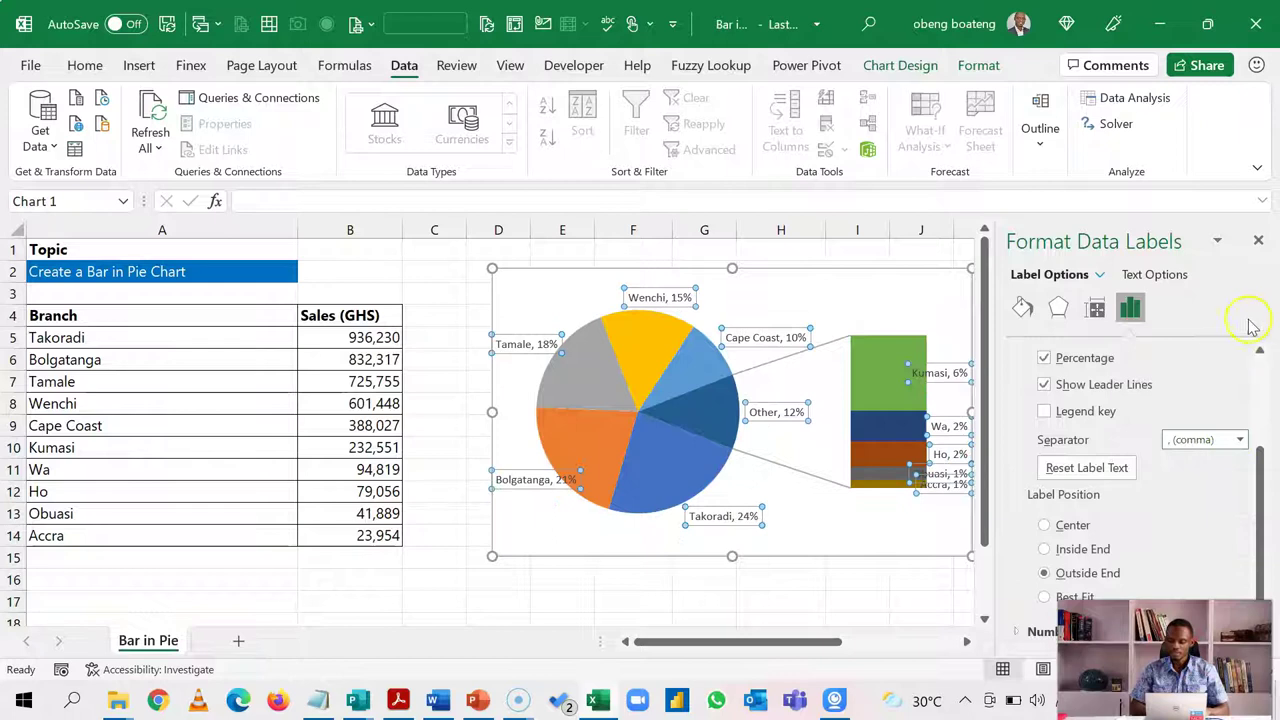
click(1259, 240)
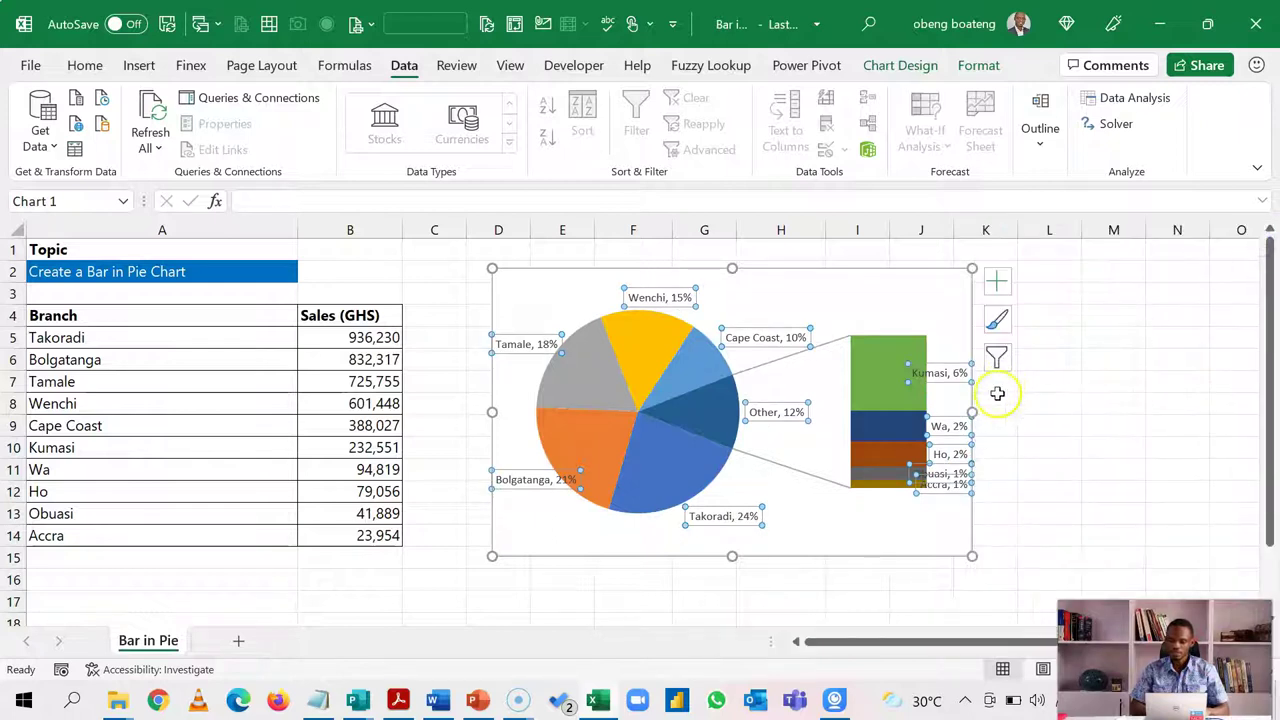
click(914, 275)
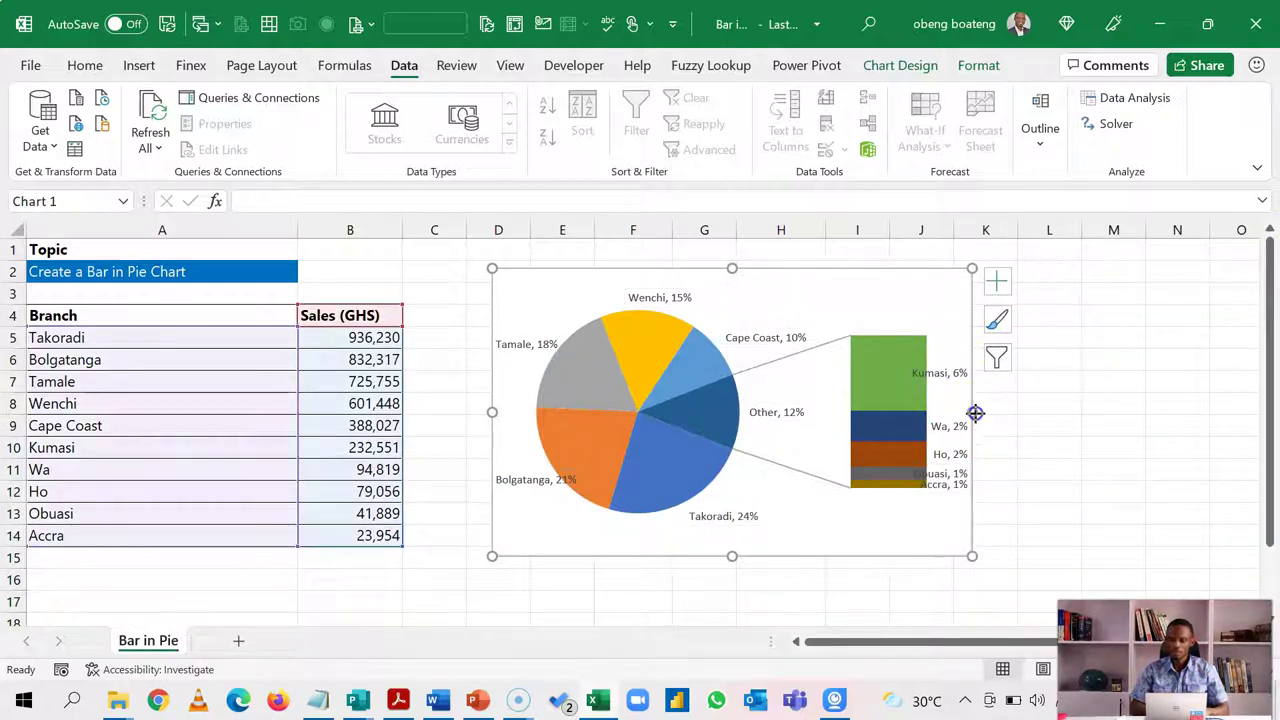
drag(972, 412, 1066, 414)
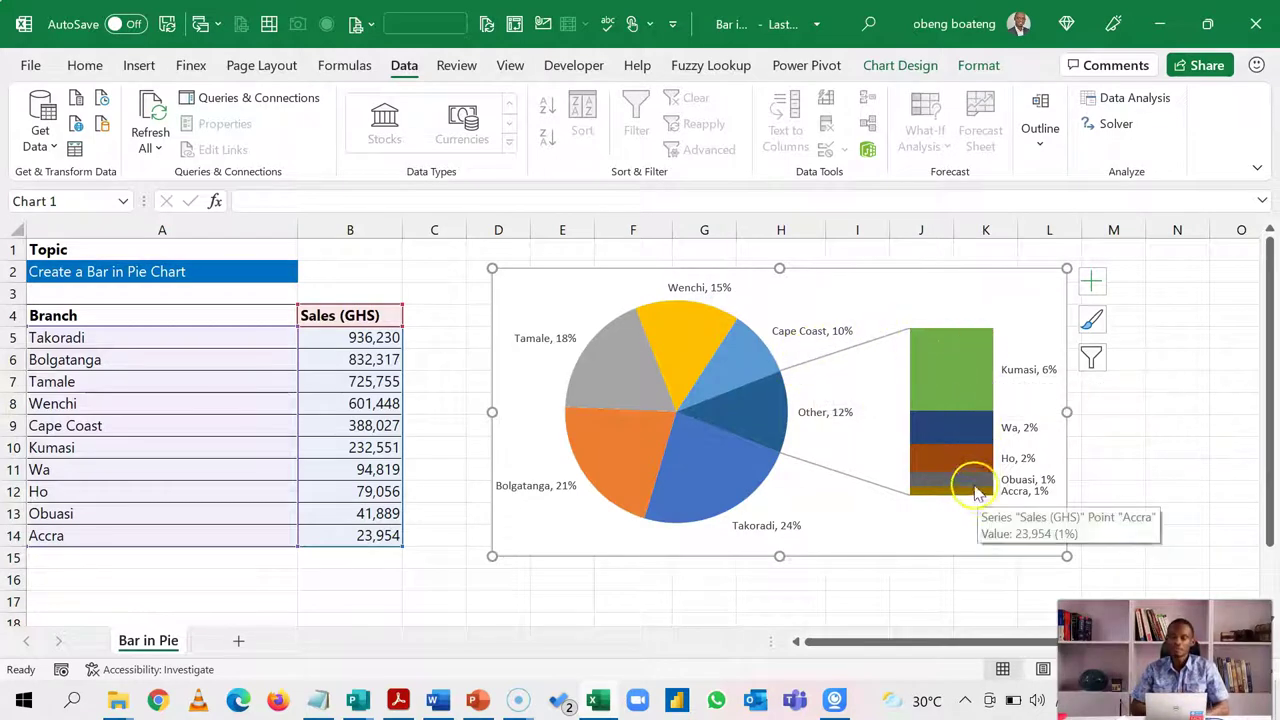
Split the Sales (GHS) series by Value with values less than 200000, then shift the chart left.
double_click(818, 280)
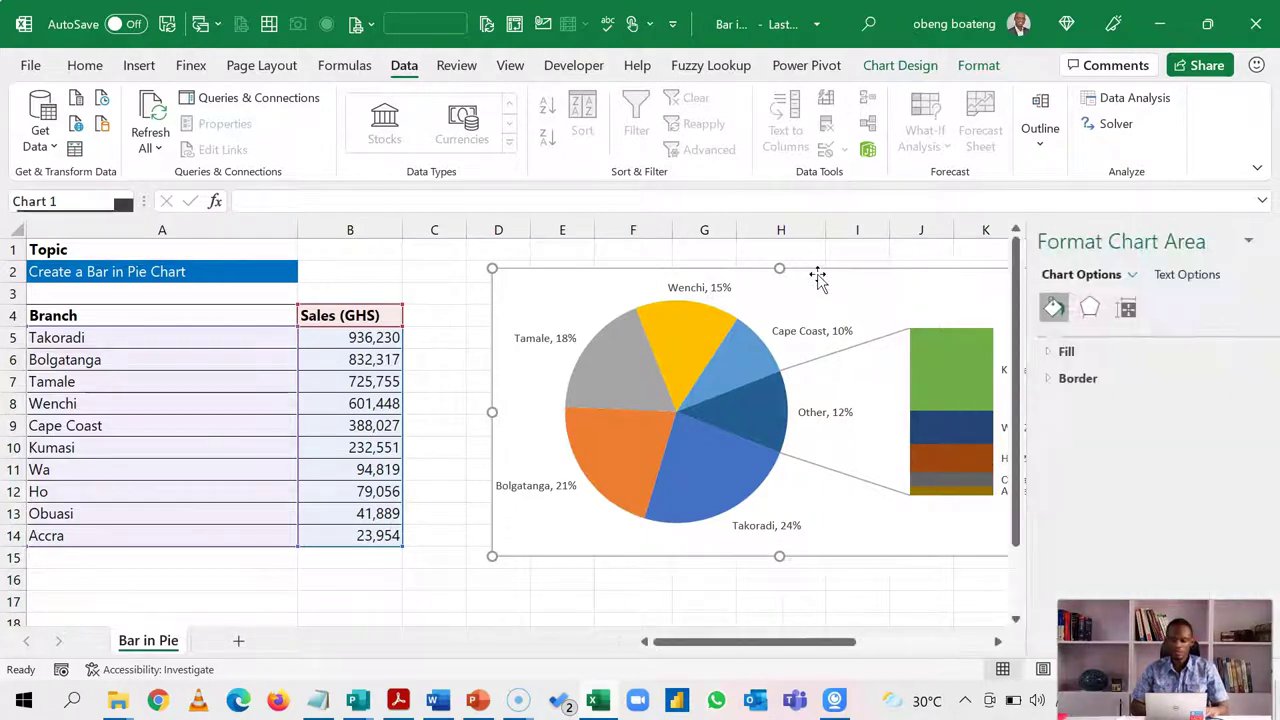
click(1099, 275)
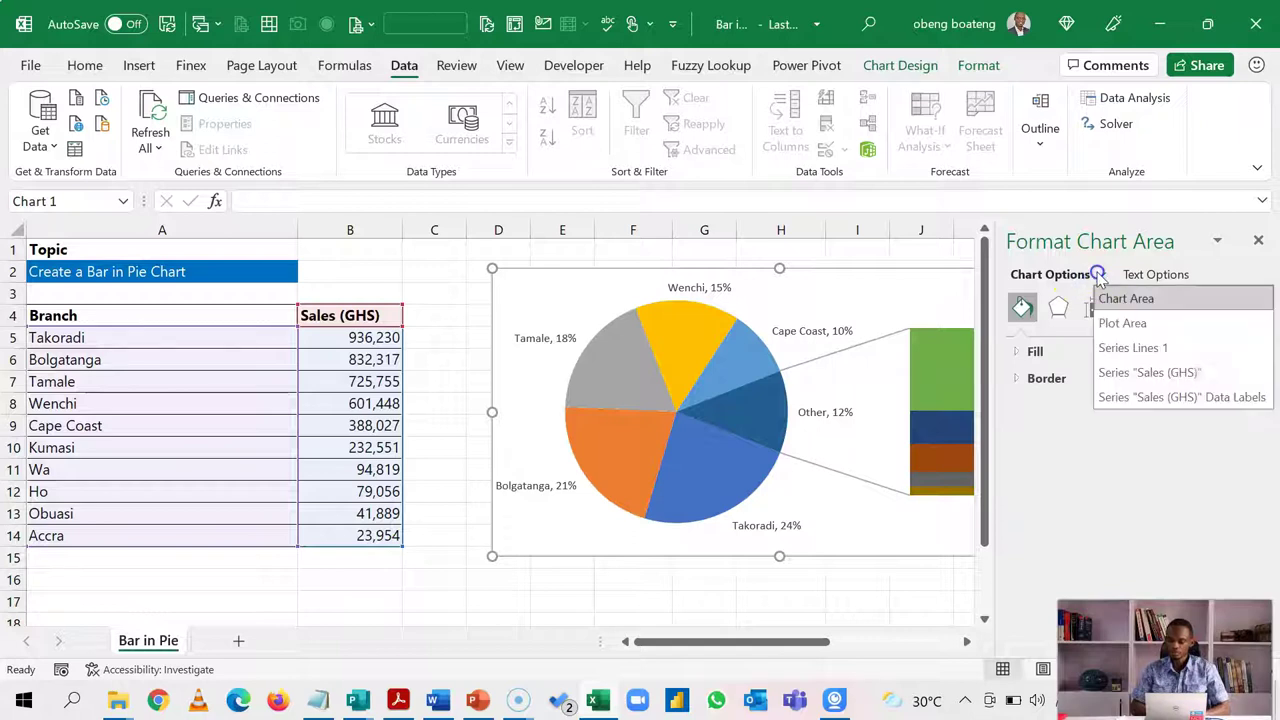
click(1124, 372)
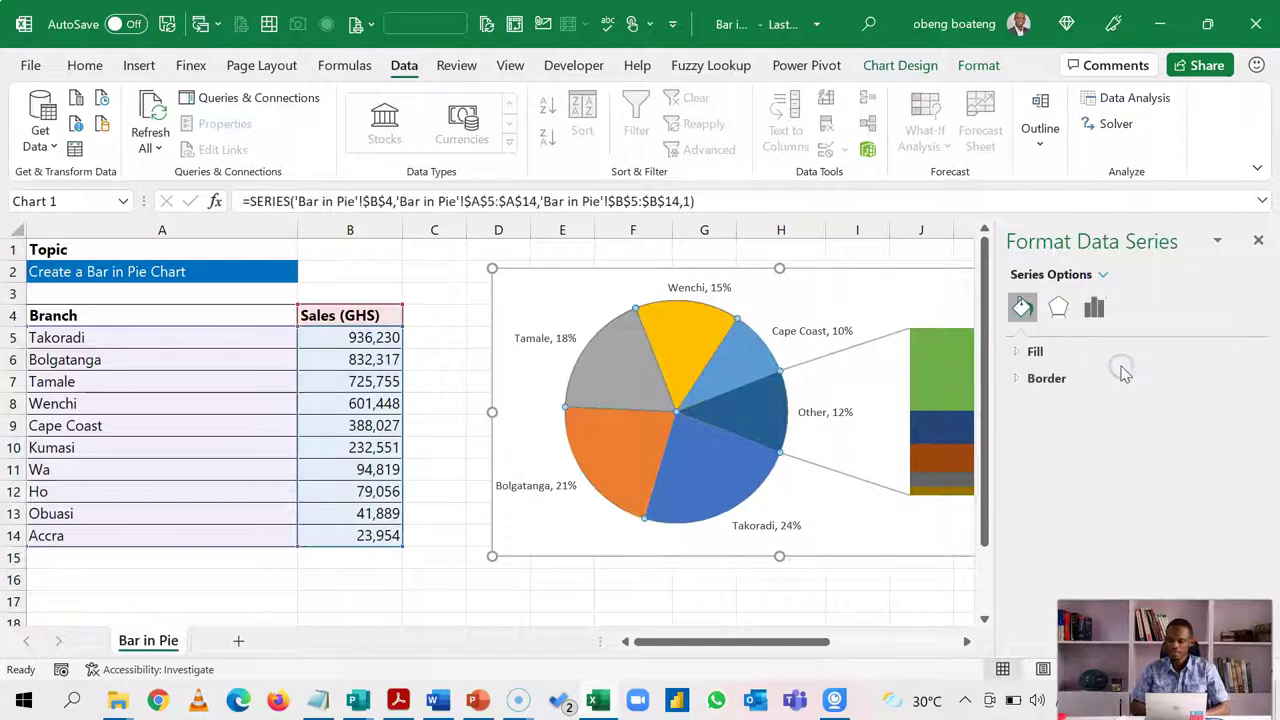
click(1094, 307)
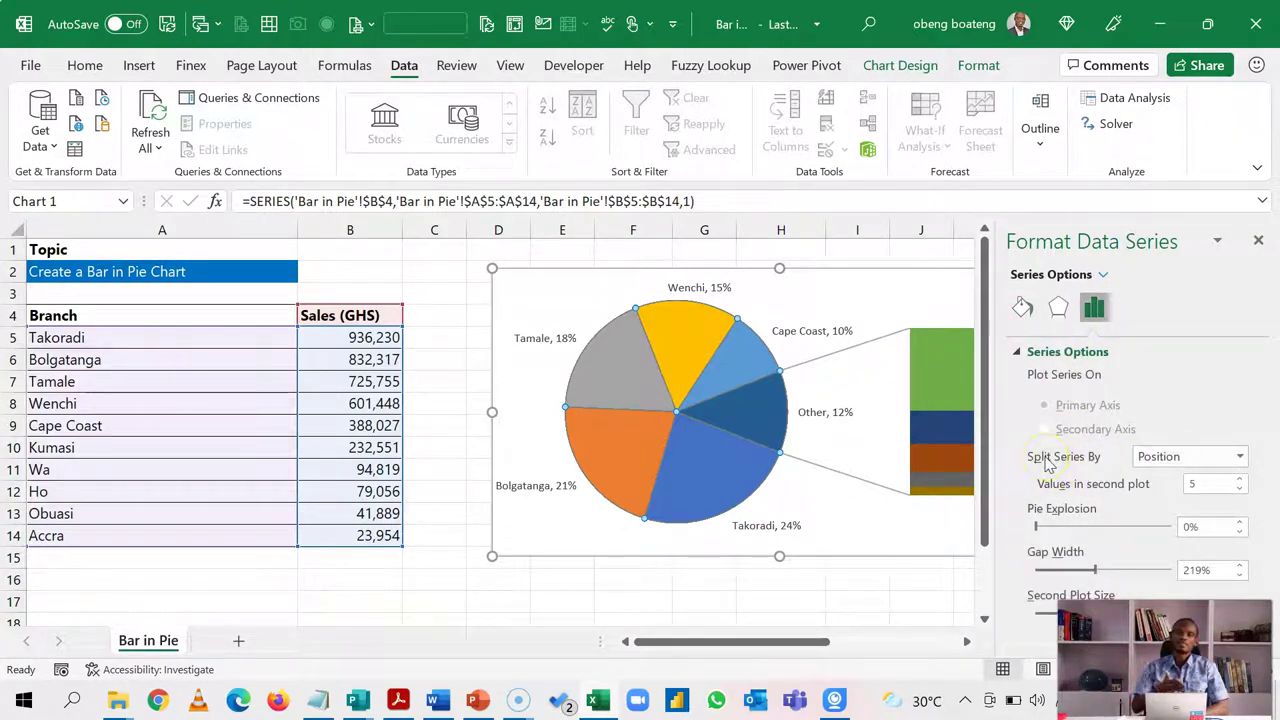
click(1238, 457)
click(1196, 500)
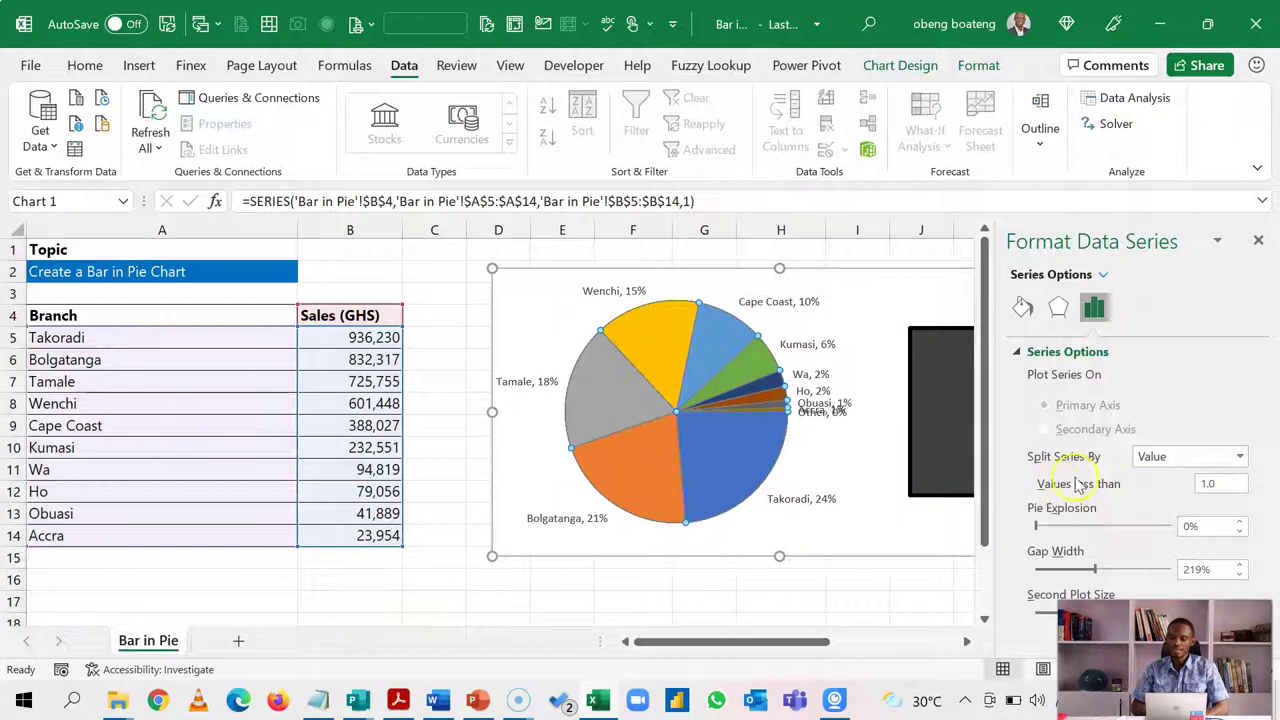
click(1219, 484)
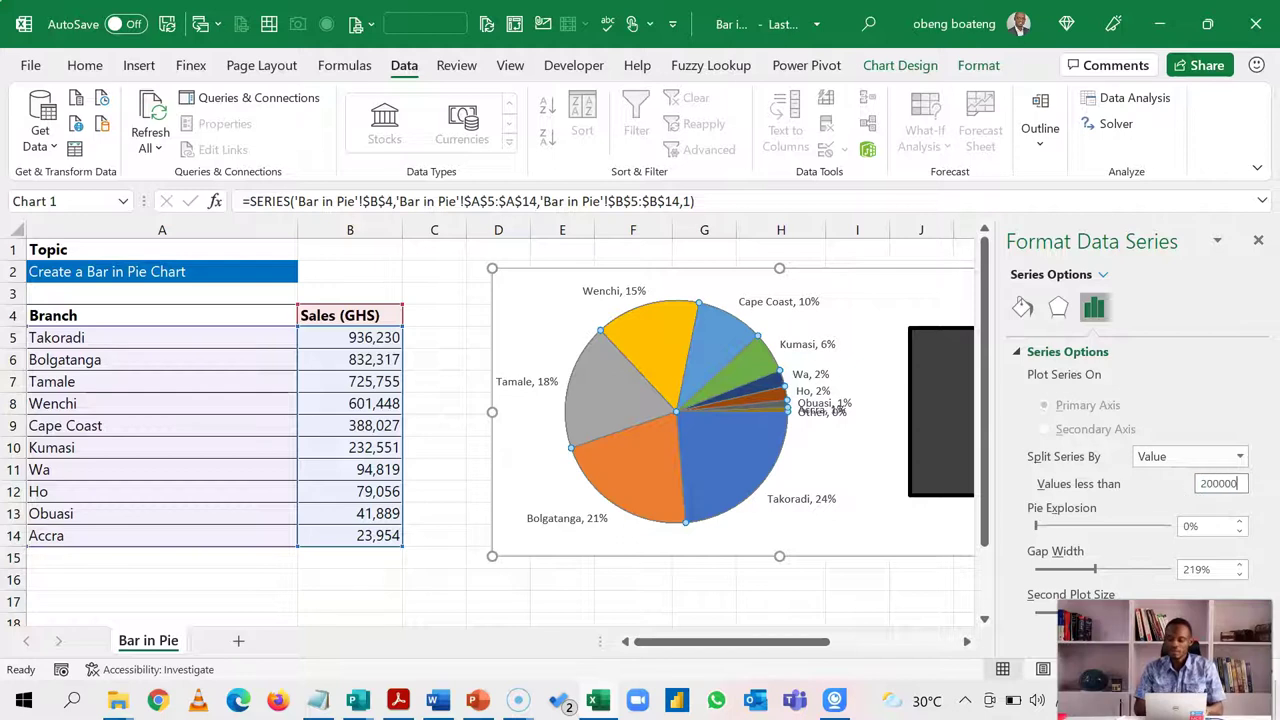
key(Return)
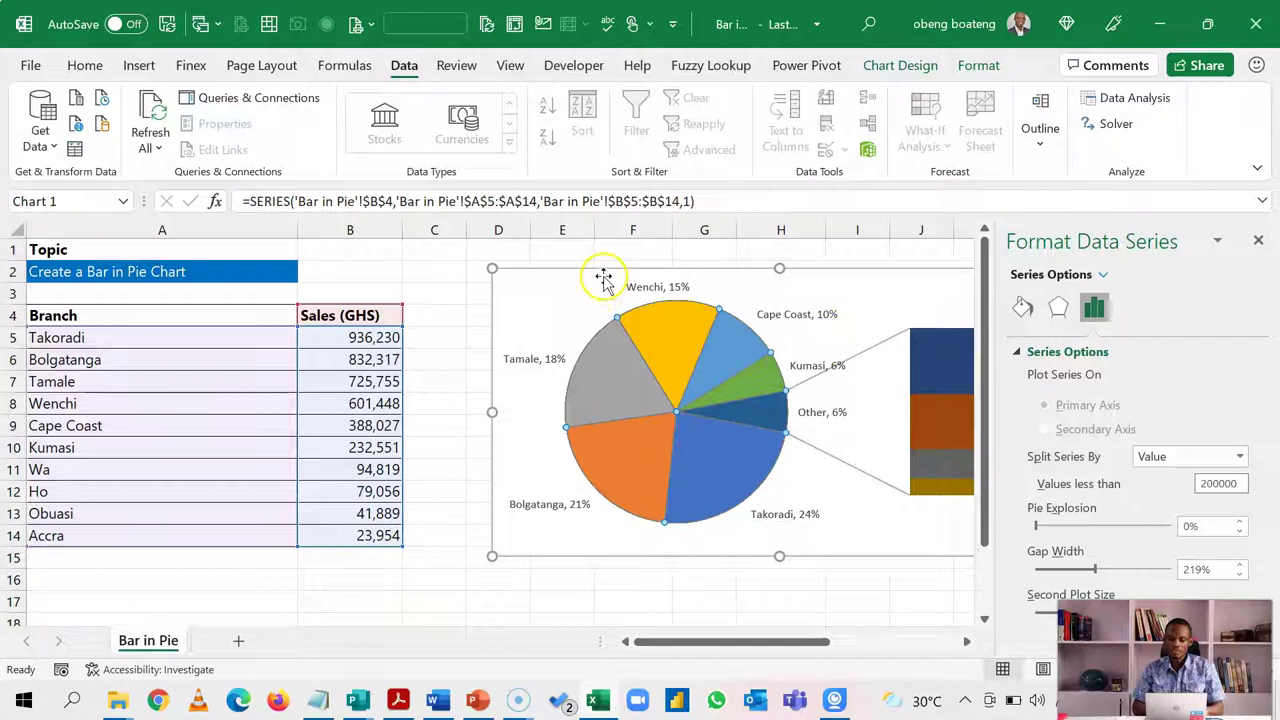
drag(603, 281, 511, 274)
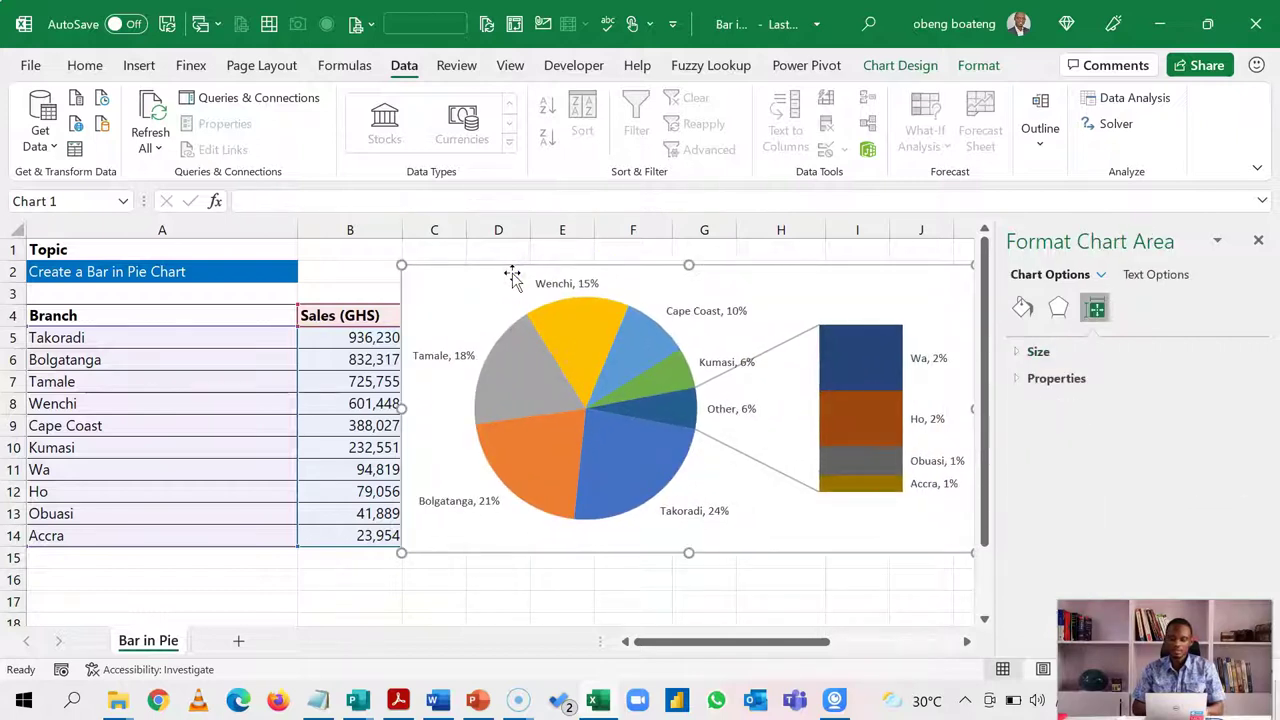
Try splitting the series by Percentage value with a 9% threshold.
click(851, 350)
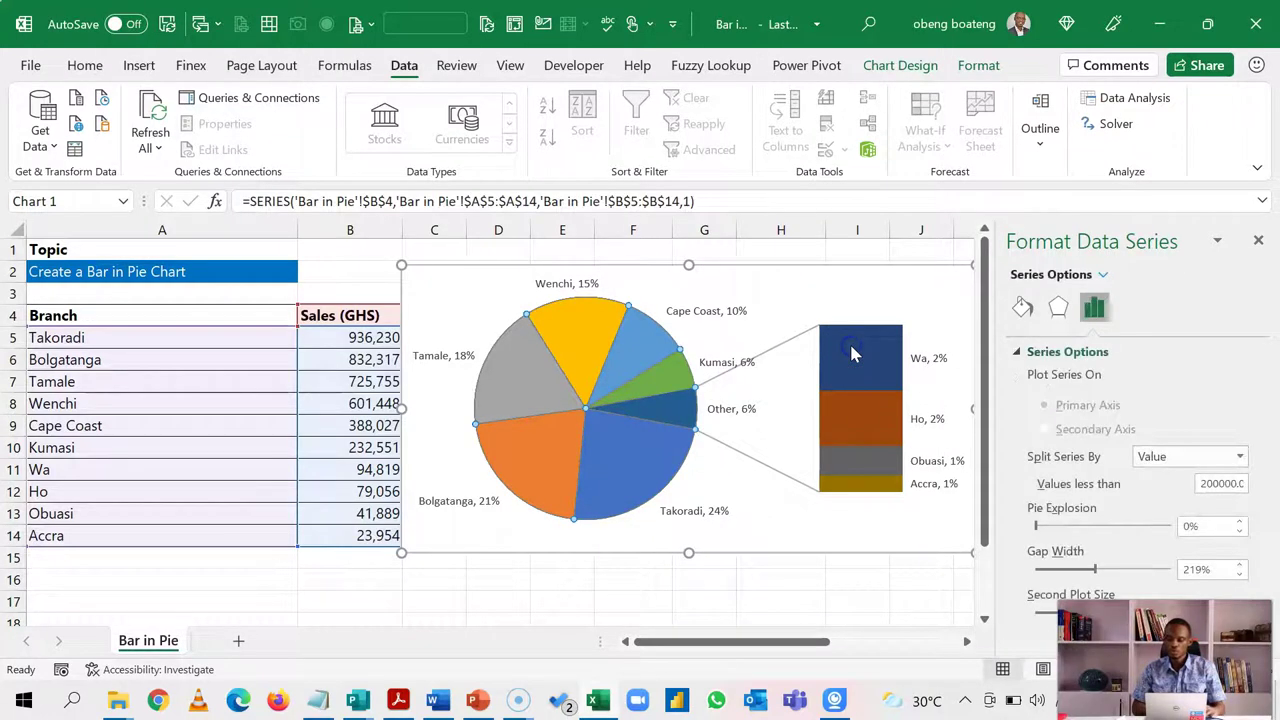
click(1239, 456)
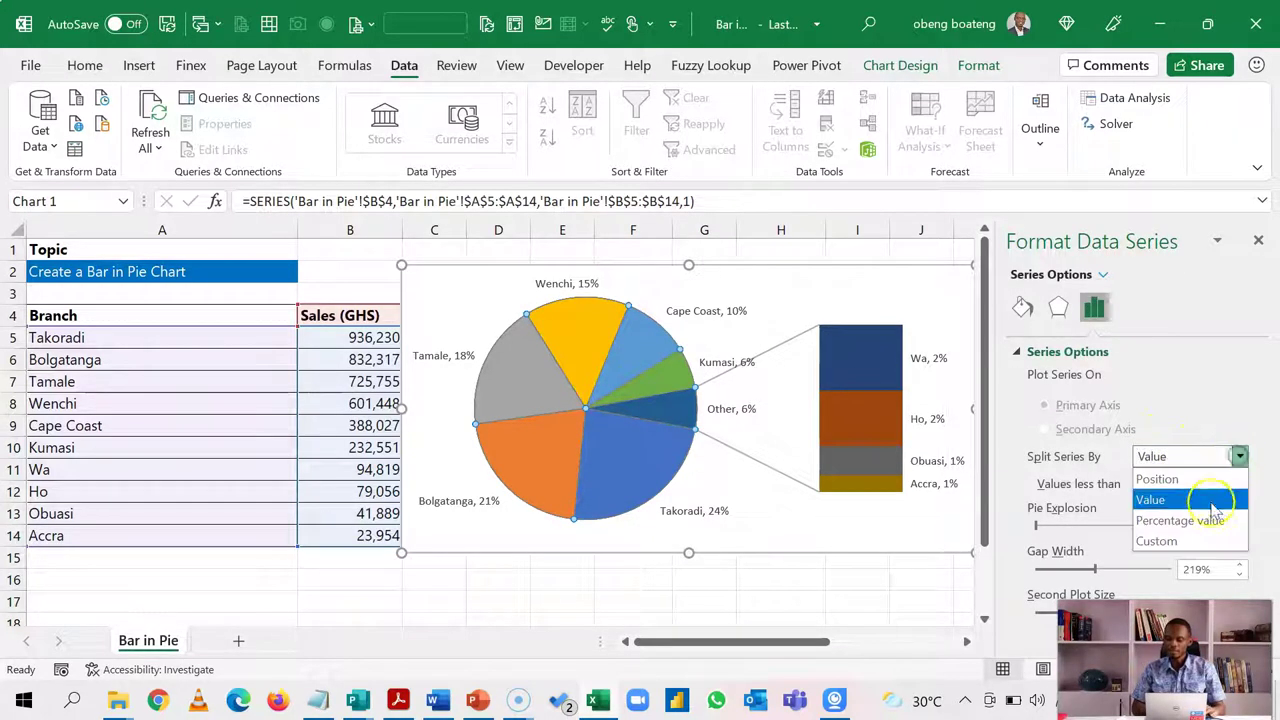
click(1208, 524)
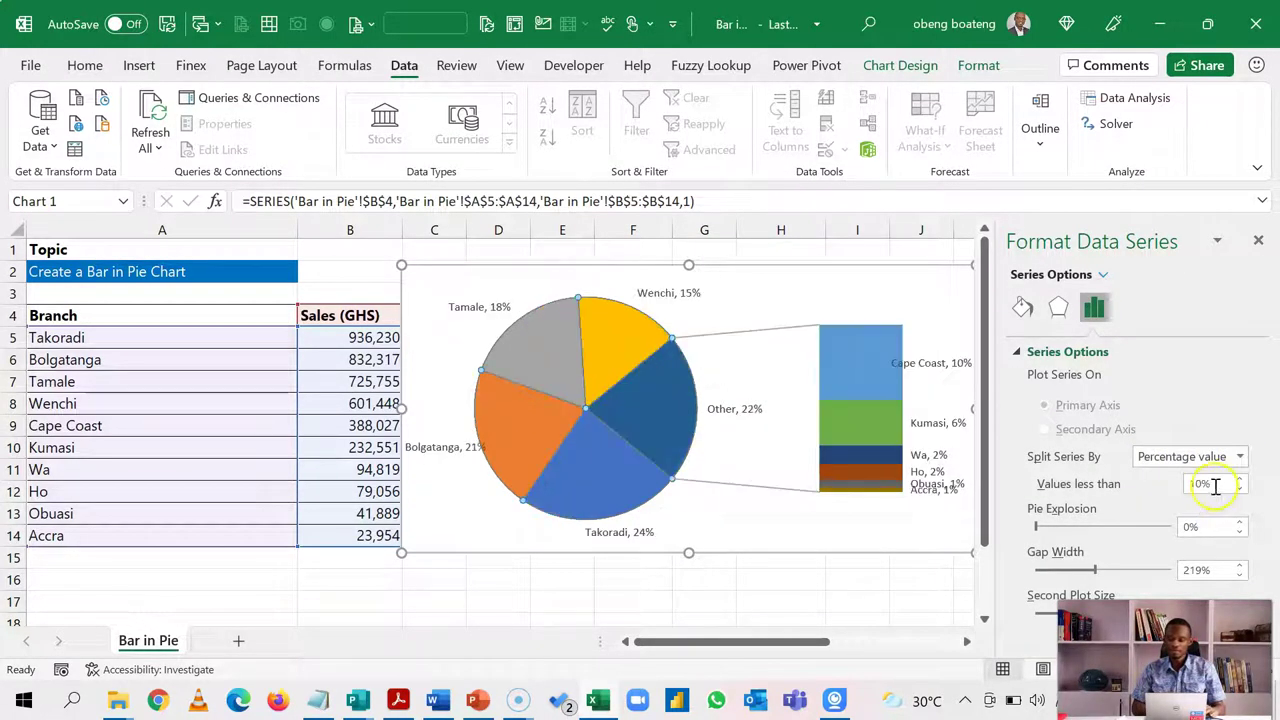
click(1239, 489)
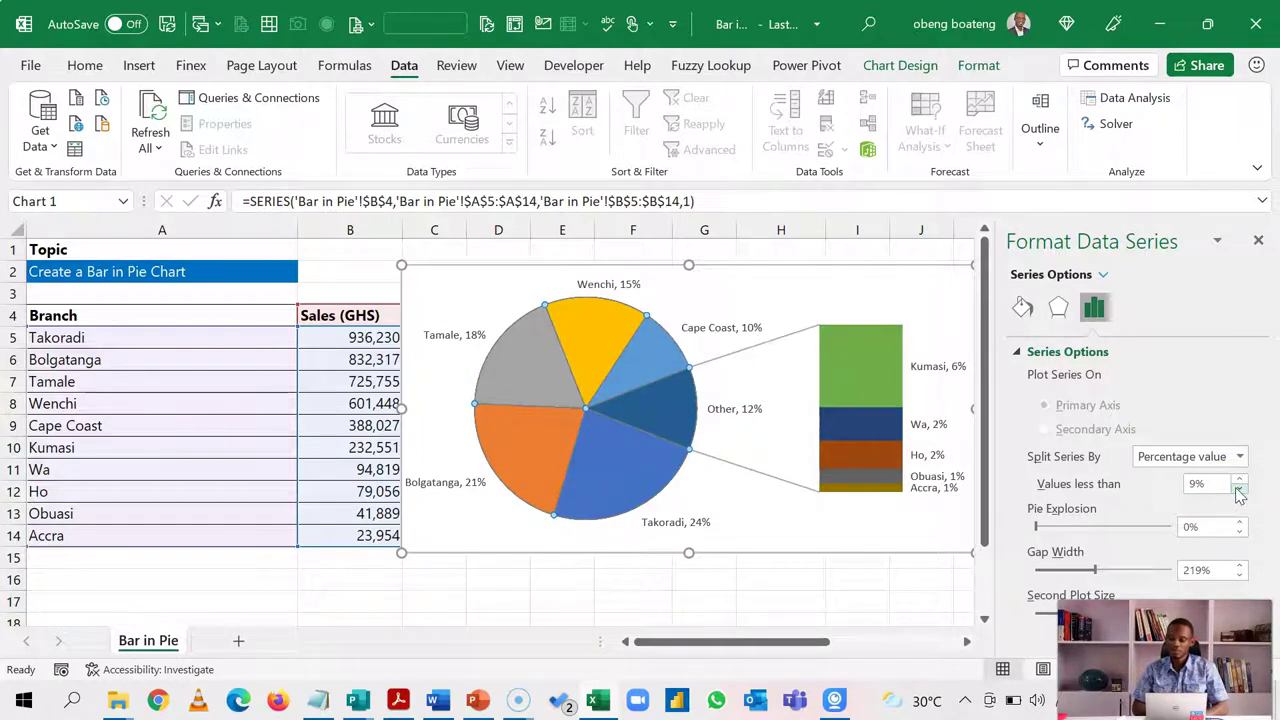
Switch the split to Custom and set the Kumasi point to belong to the First Plot.
click(1239, 456)
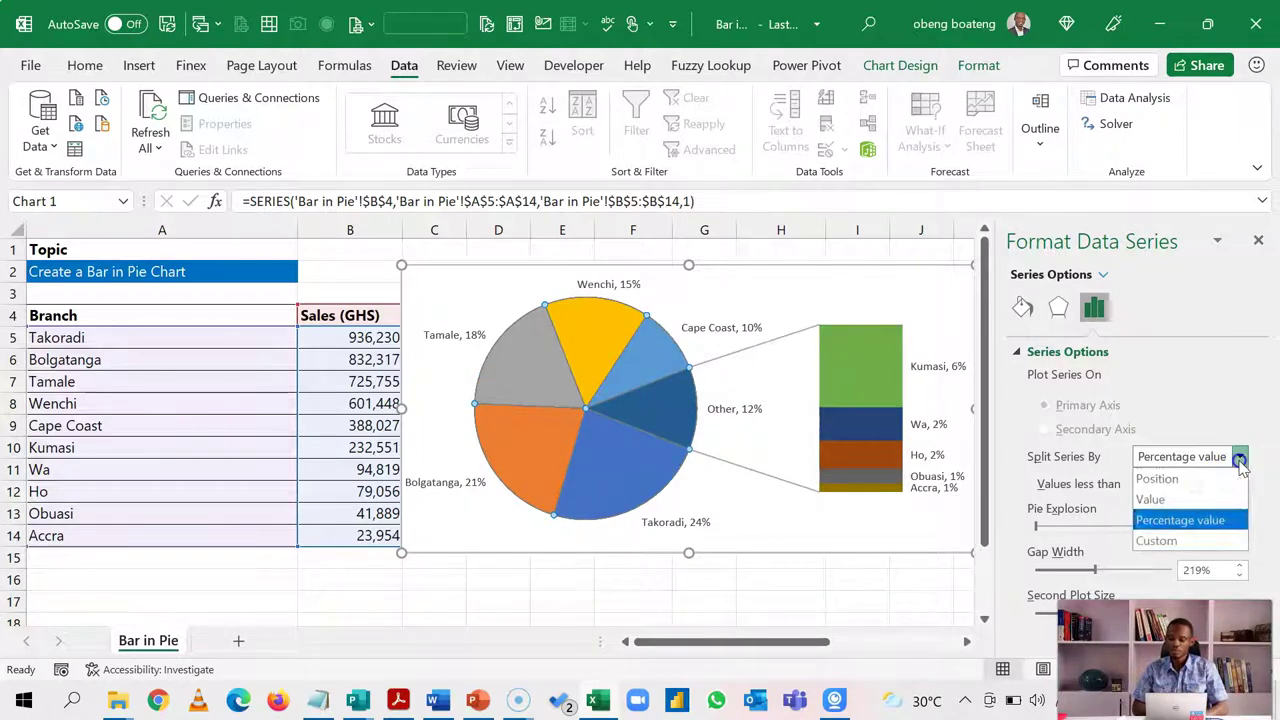
click(1186, 541)
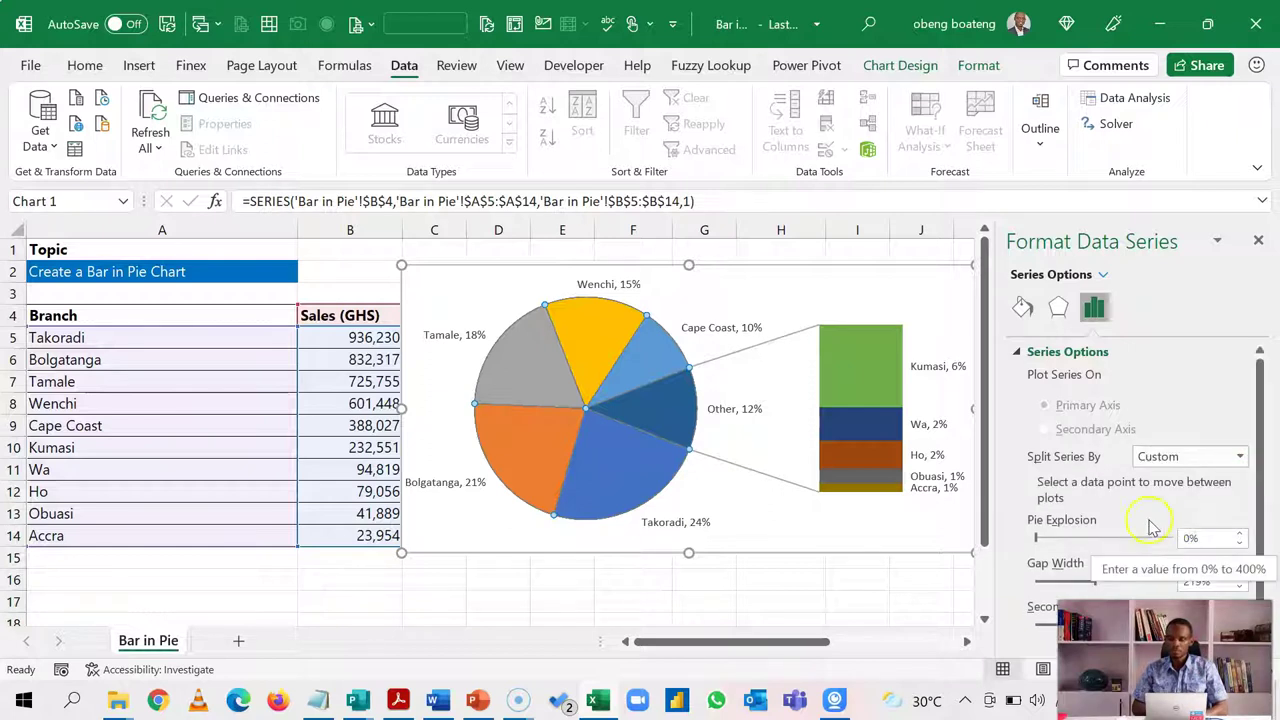
click(880, 395)
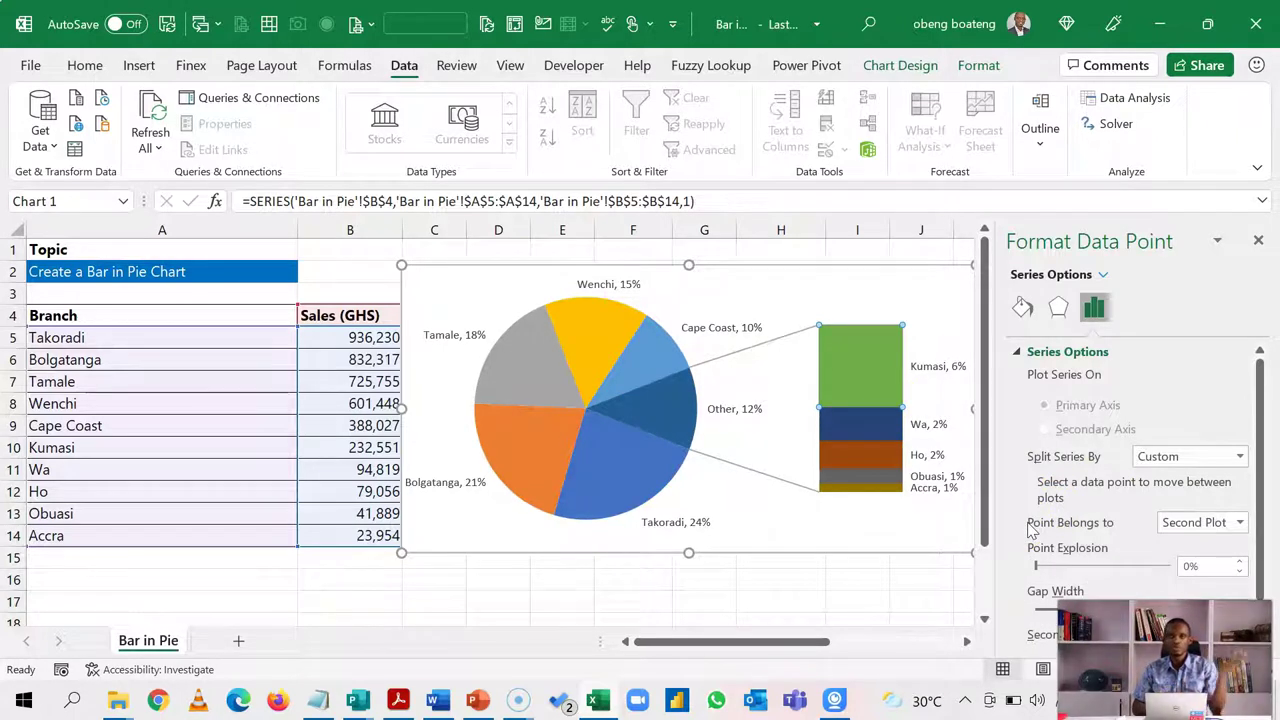
click(1180, 527)
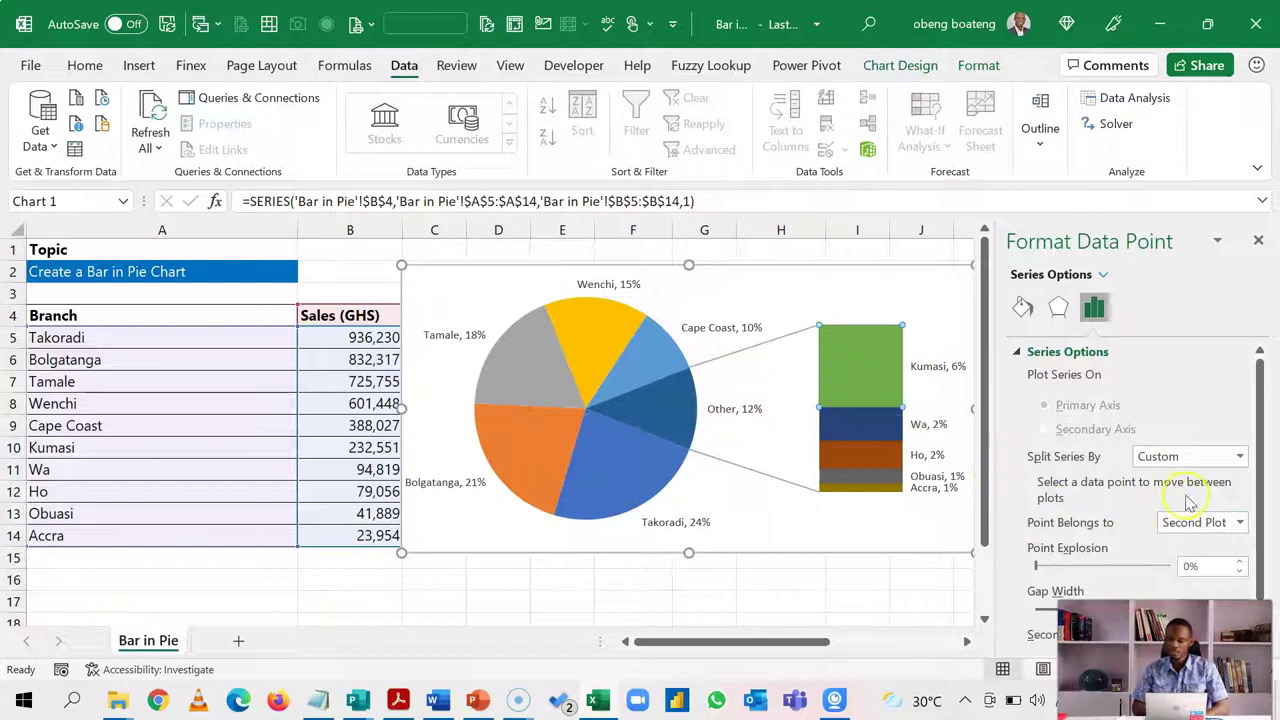
click(1241, 527)
click(1223, 541)
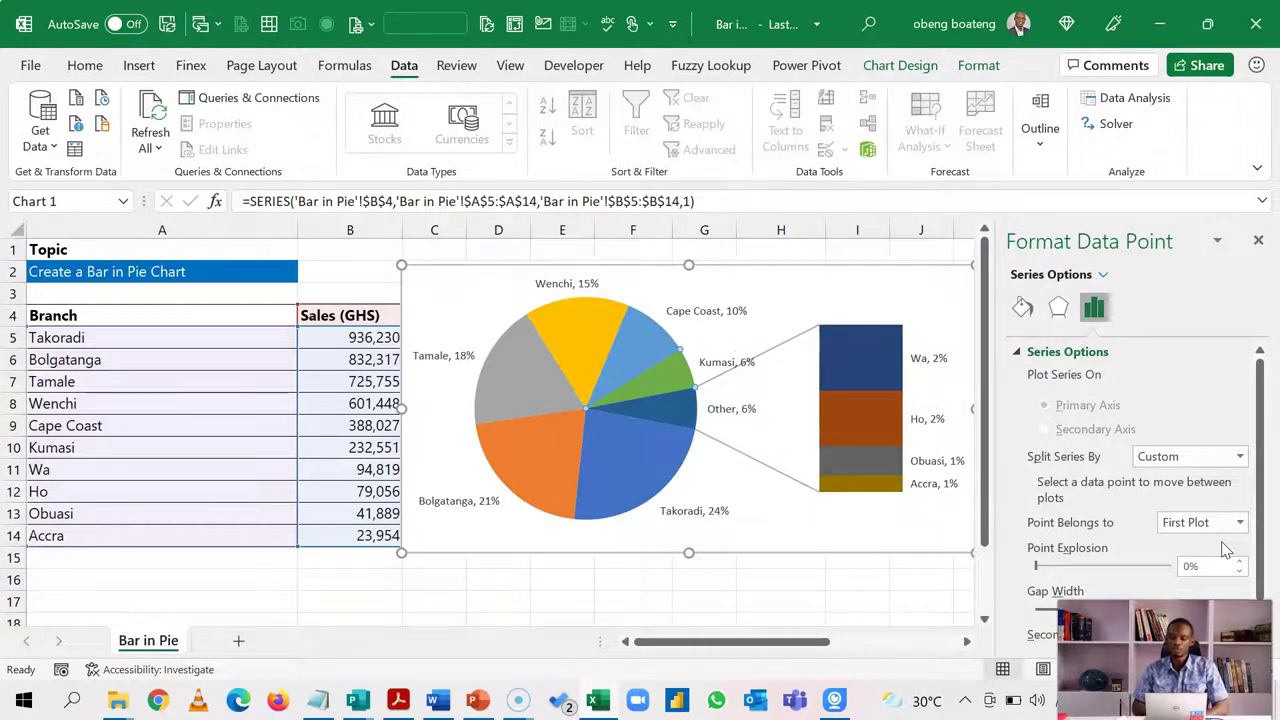
Split the series by Position with 5 values in the second plot.
click(1240, 457)
click(1220, 479)
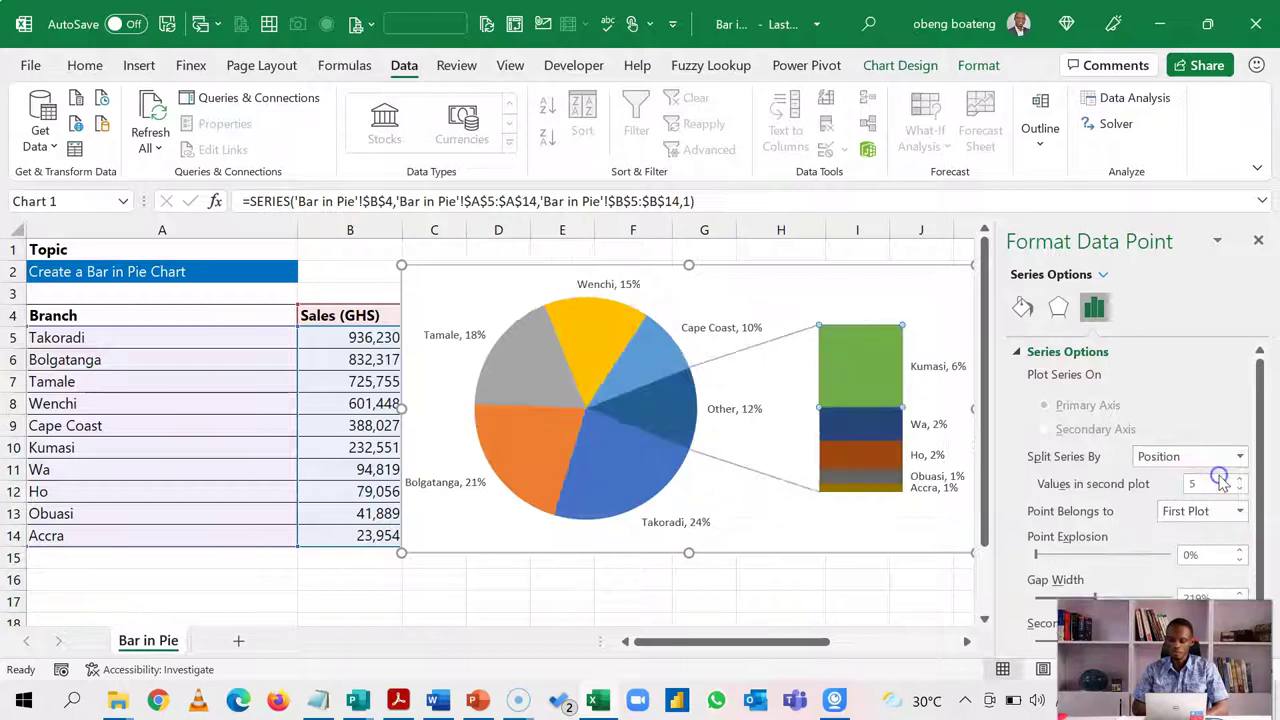
click(1201, 491)
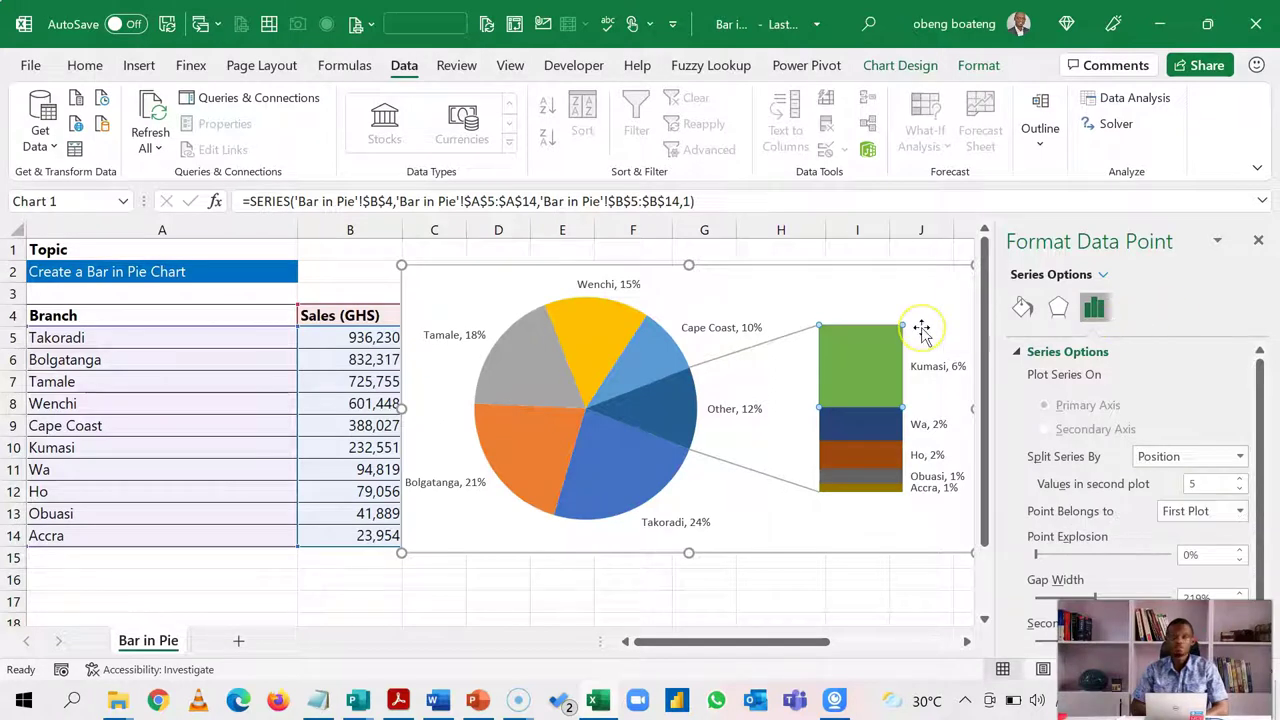
Explode the Other 12% slice by 10% and close the format pane.
click(676, 395)
drag(677, 400, 662, 390)
mouse_move(655, 390)
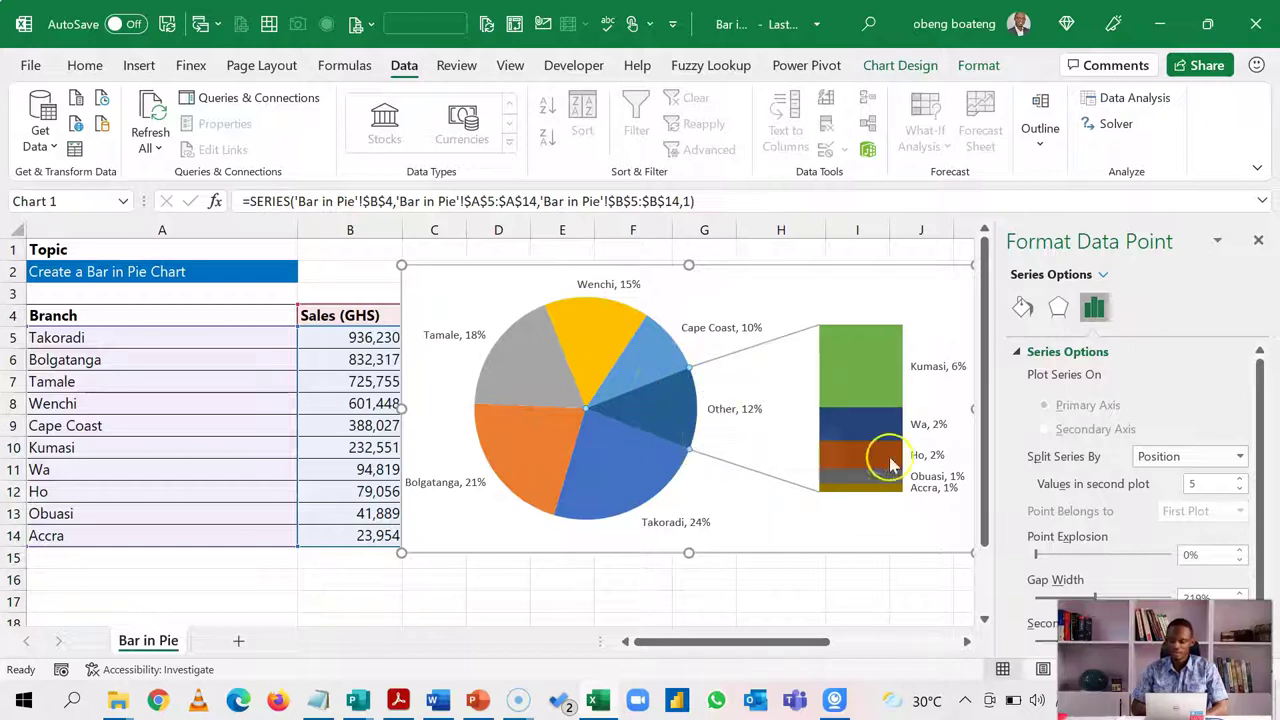
click(1238, 550)
click(1238, 550)
click(1238, 550)
click(1238, 550)
click(1238, 550)
click(1238, 550)
click(1238, 550)
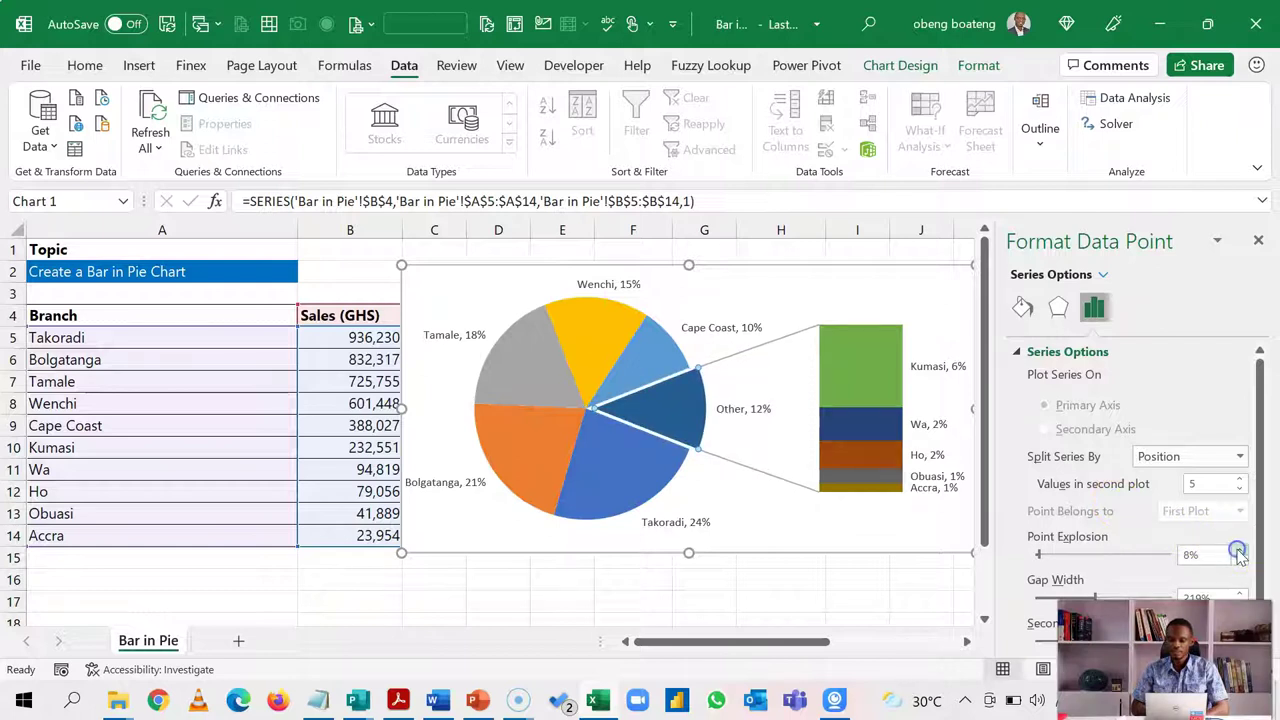
click(1238, 550)
click(1238, 550)
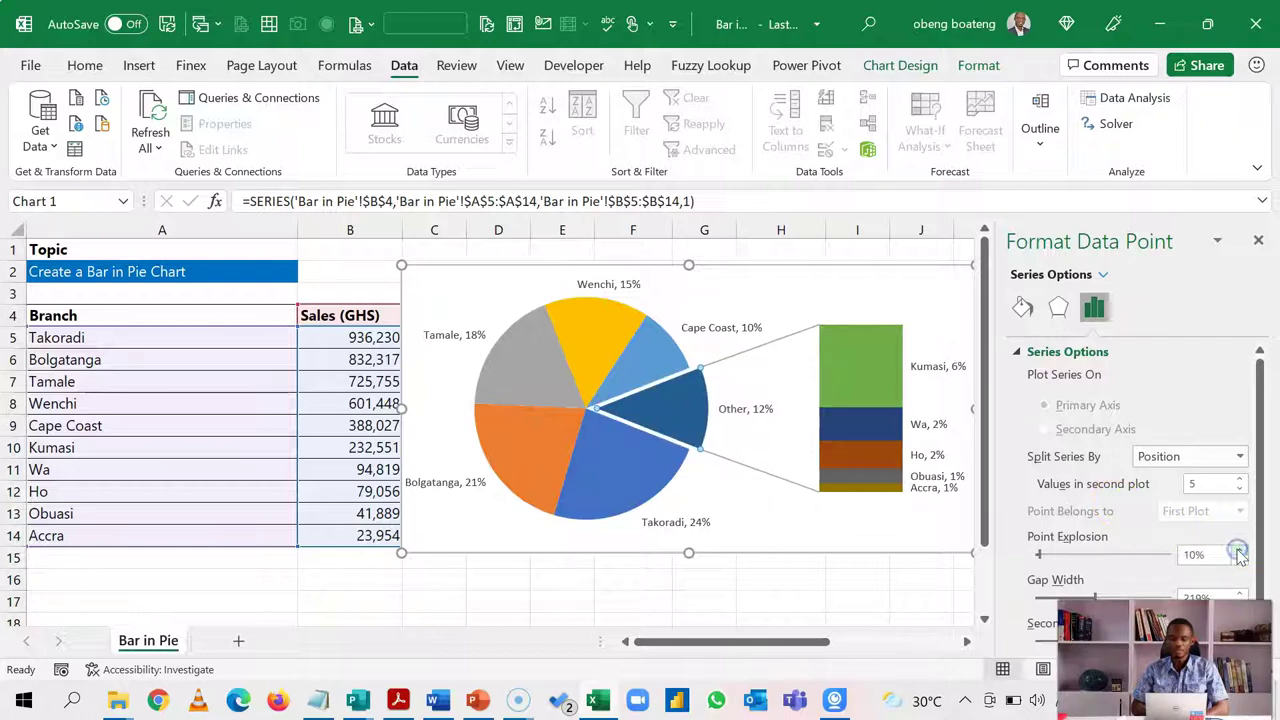
click(1258, 240)
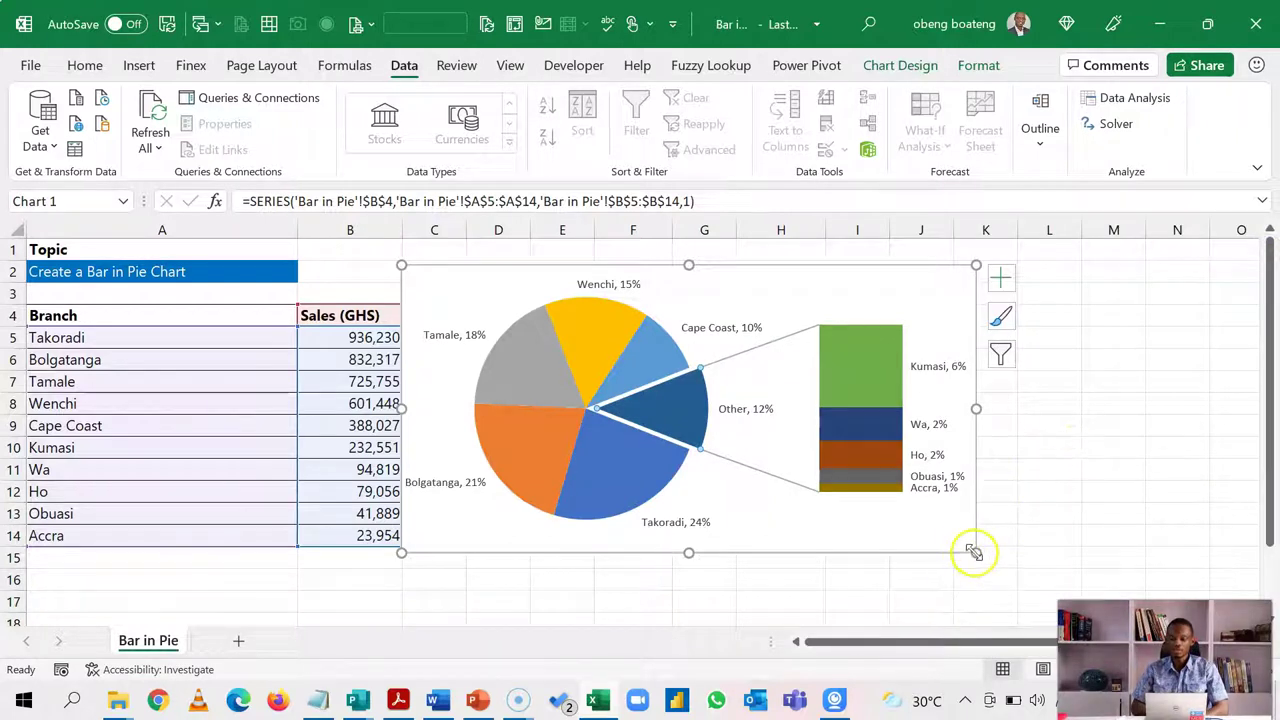
Enlarge the Bar of Pie chart rightward into column K and slightly downward.
drag(975, 551, 1010, 567)
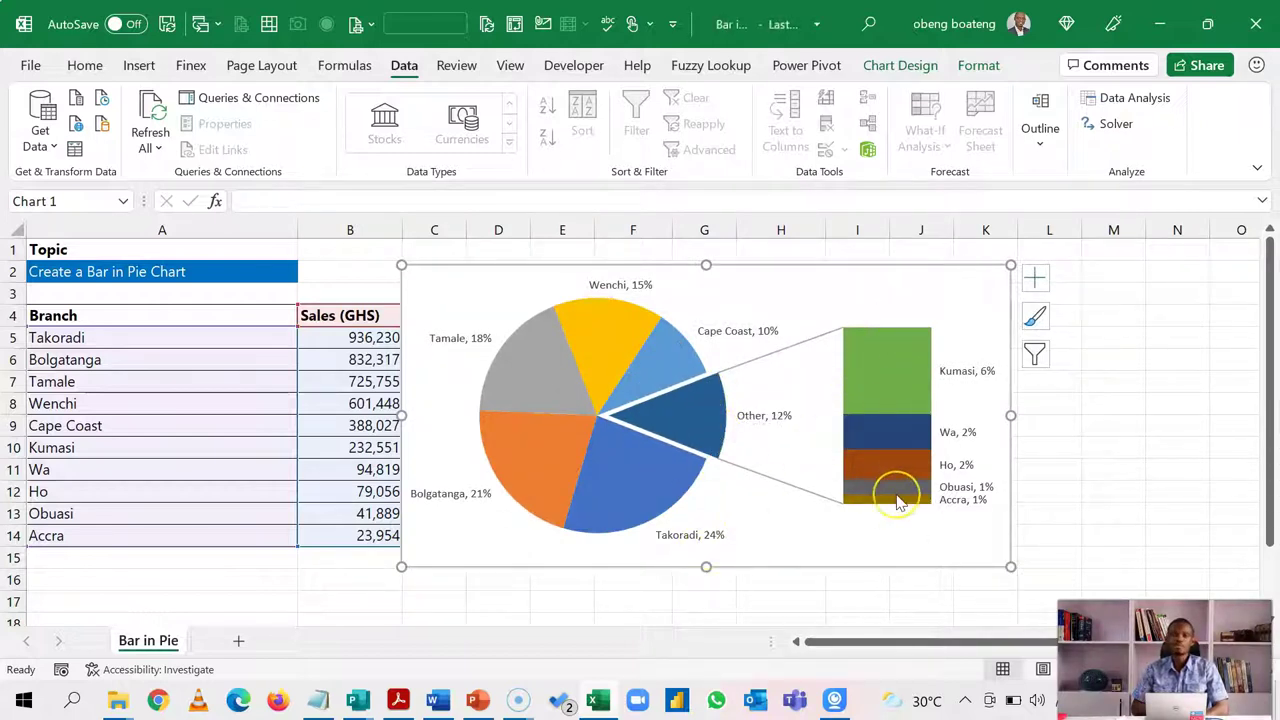
mouse_move(898, 503)
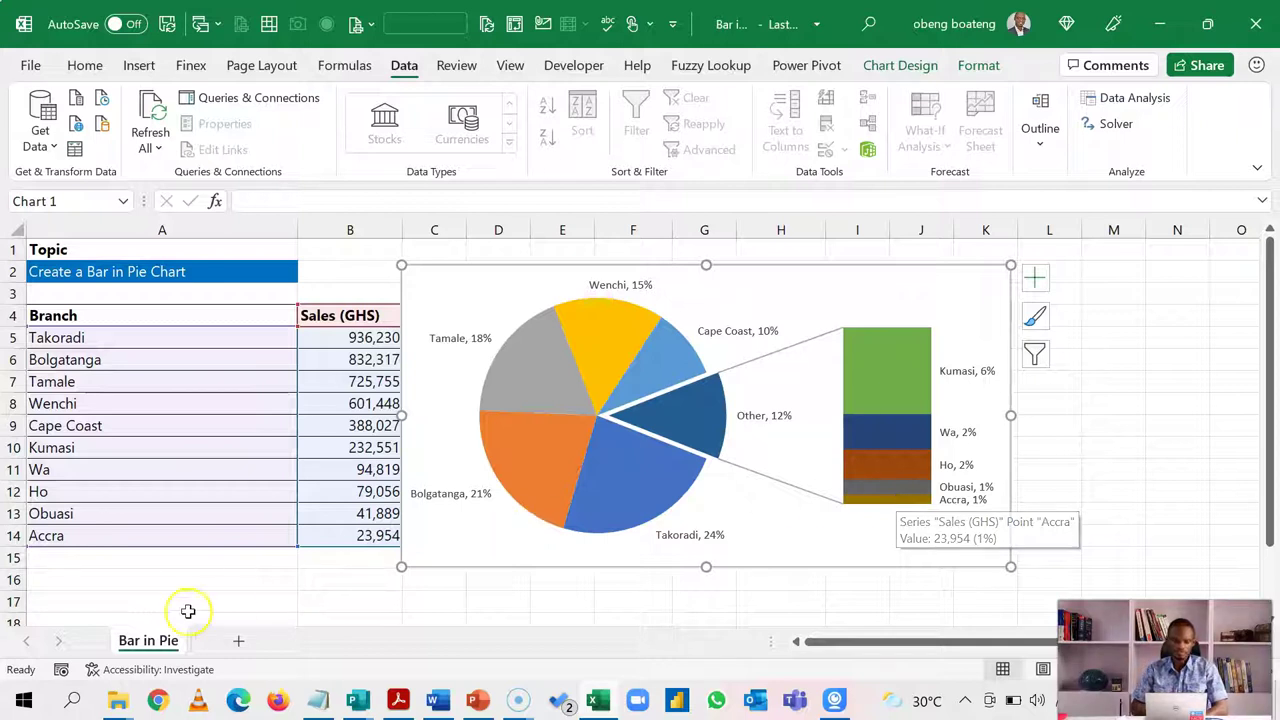
click(26, 686)
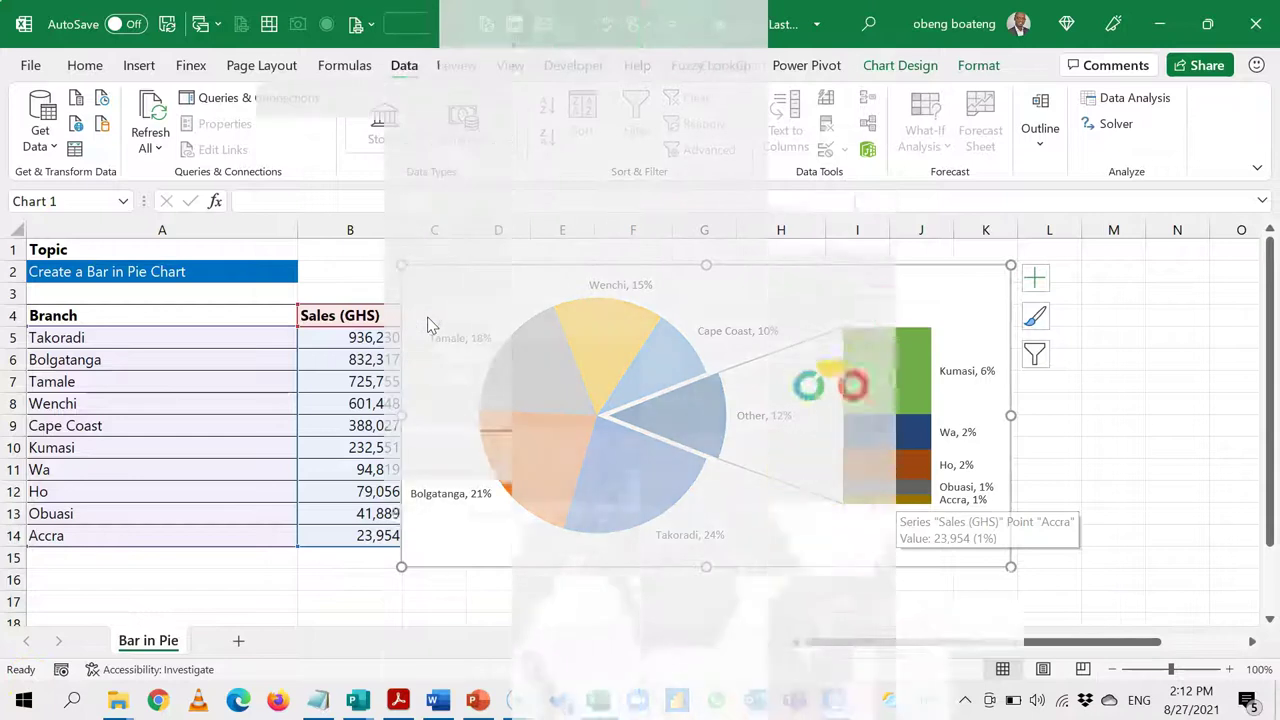